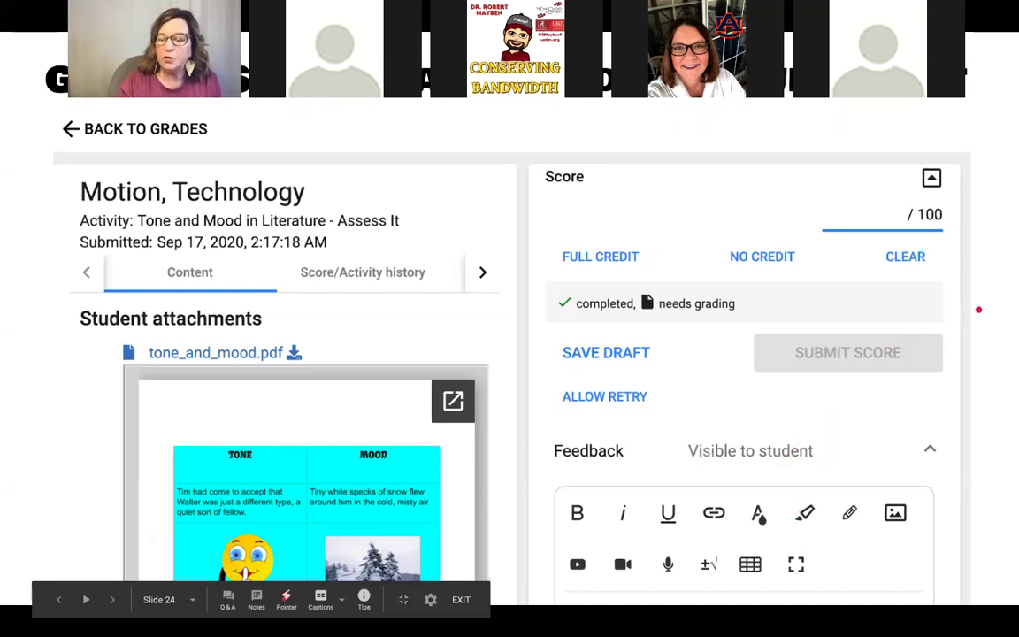
- Switch from the slide on student completion rules to the Schoology course and review the Monday folder's item requirements
key(Right)
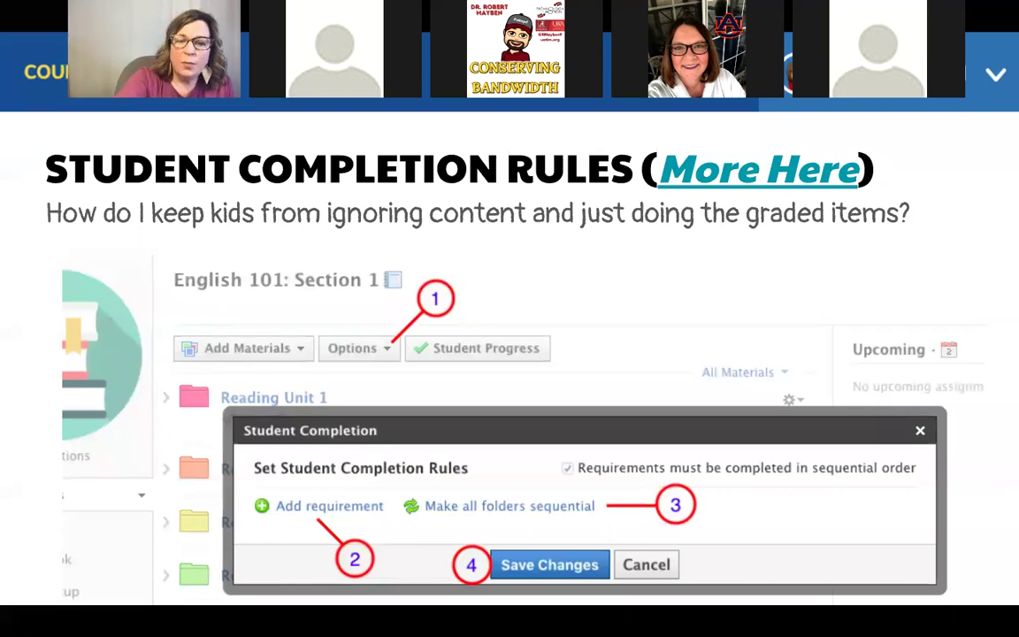
key(ctrl+super+f)
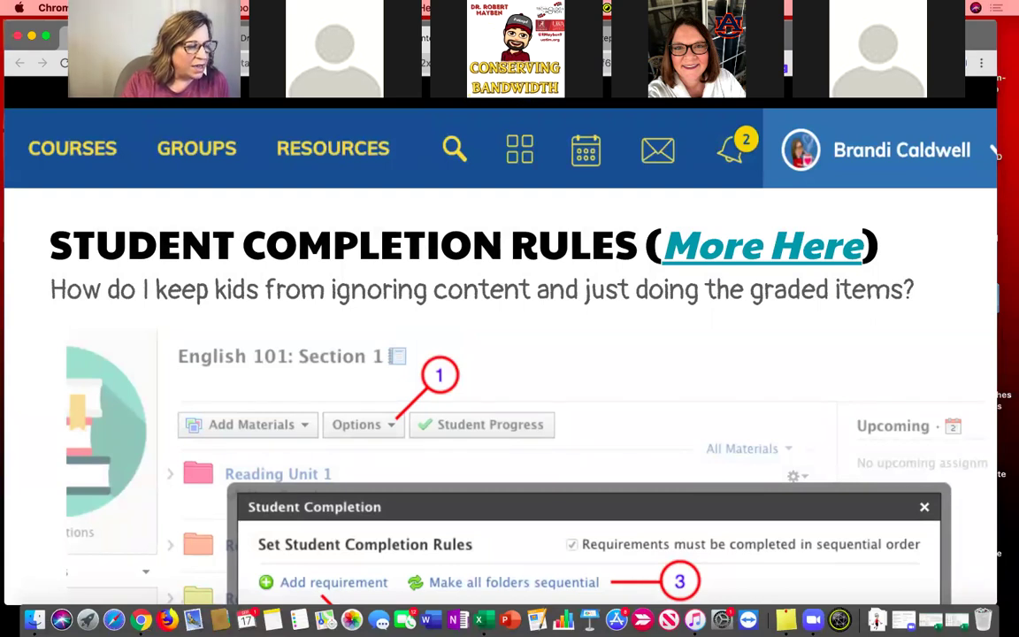
key(ctrl+Left)
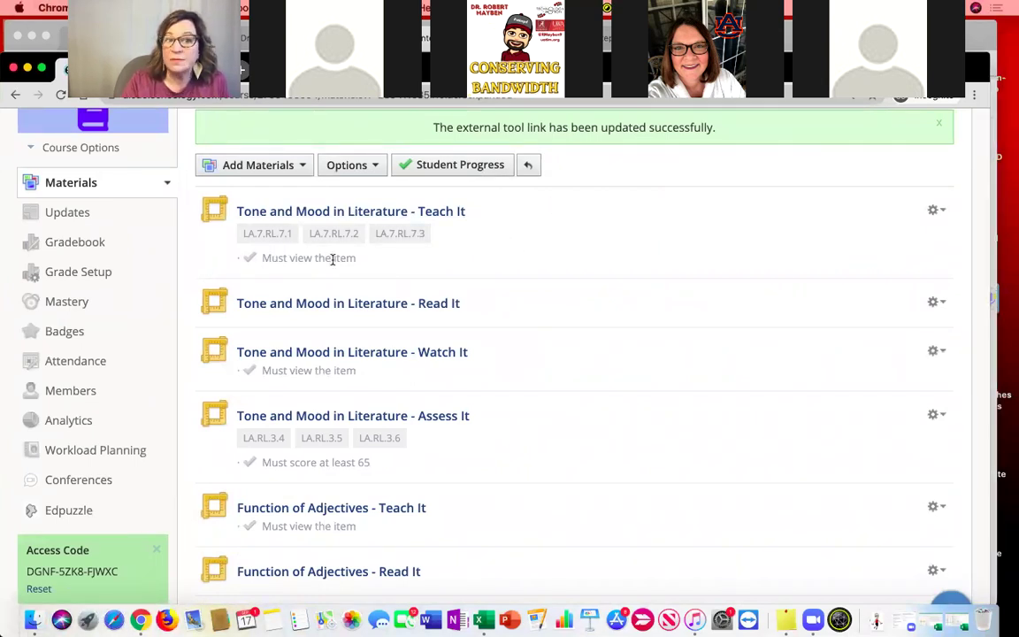
scroll(320, 389, down, 3)
scroll(365, 337, down, 5)
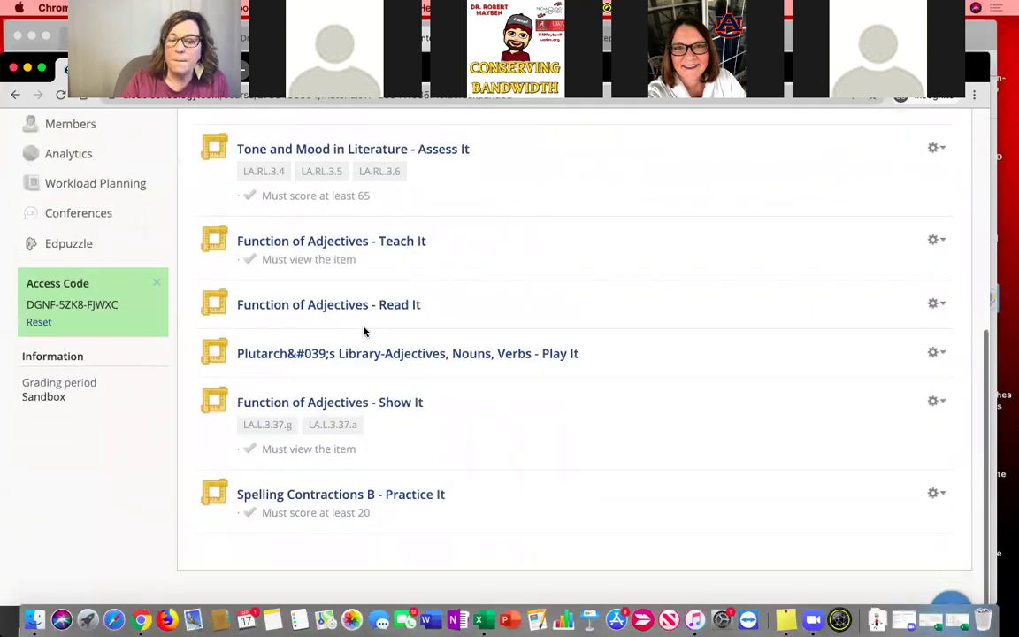
scroll(354, 258, up, 10)
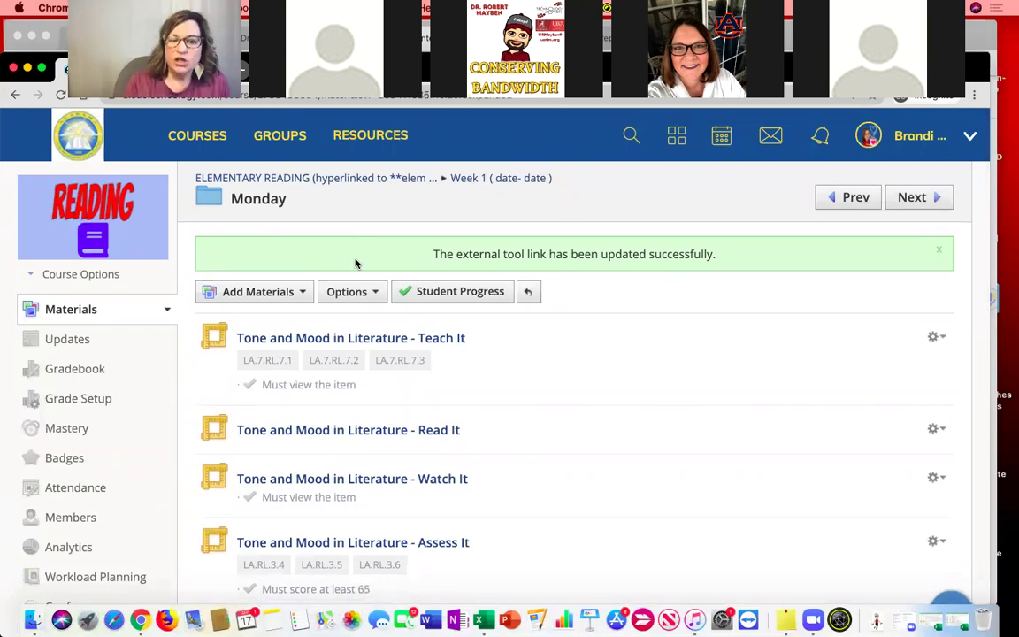
- Check the student progress for the Monday folder and close the report
scroll(411, 371, down, 2)
scroll(413, 354, up, 2)
click(486, 296)
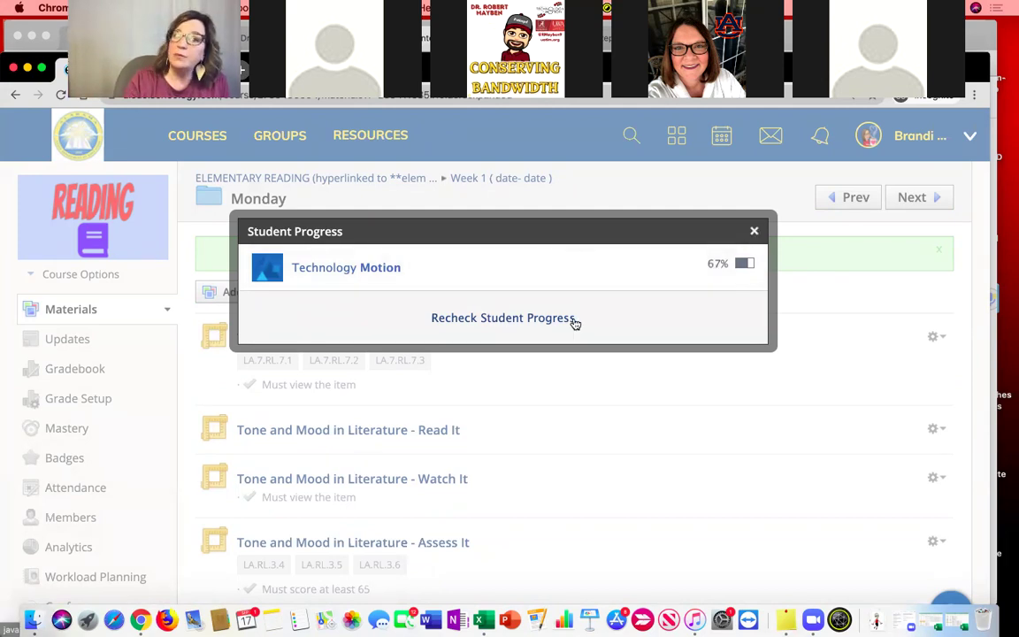
click(754, 231)
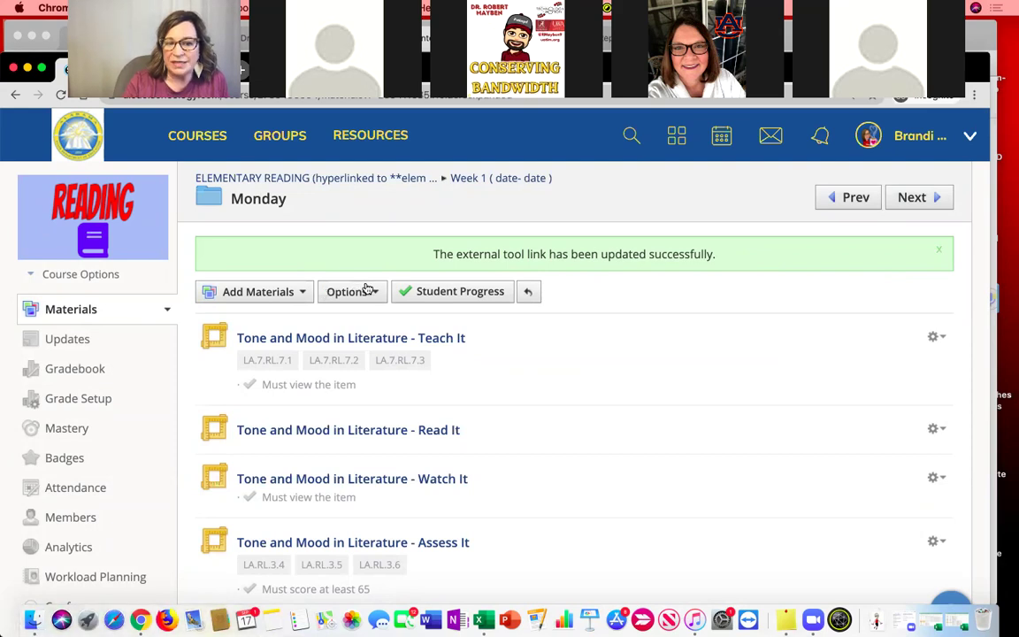
- Go to the course's main materials page and open its student completion rules
click(96, 310)
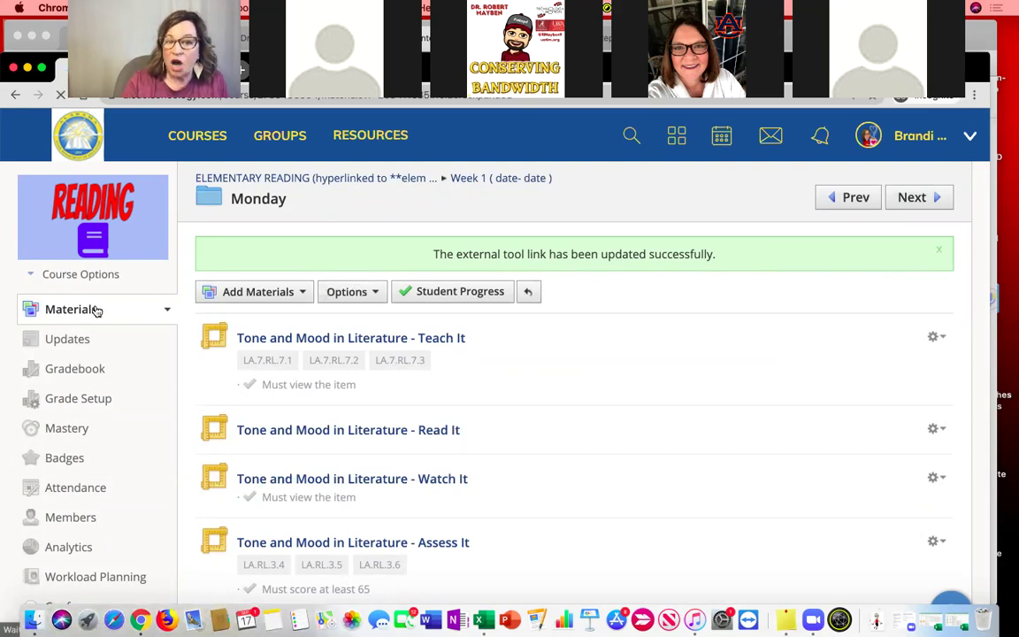
scroll(378, 359, down, 2)
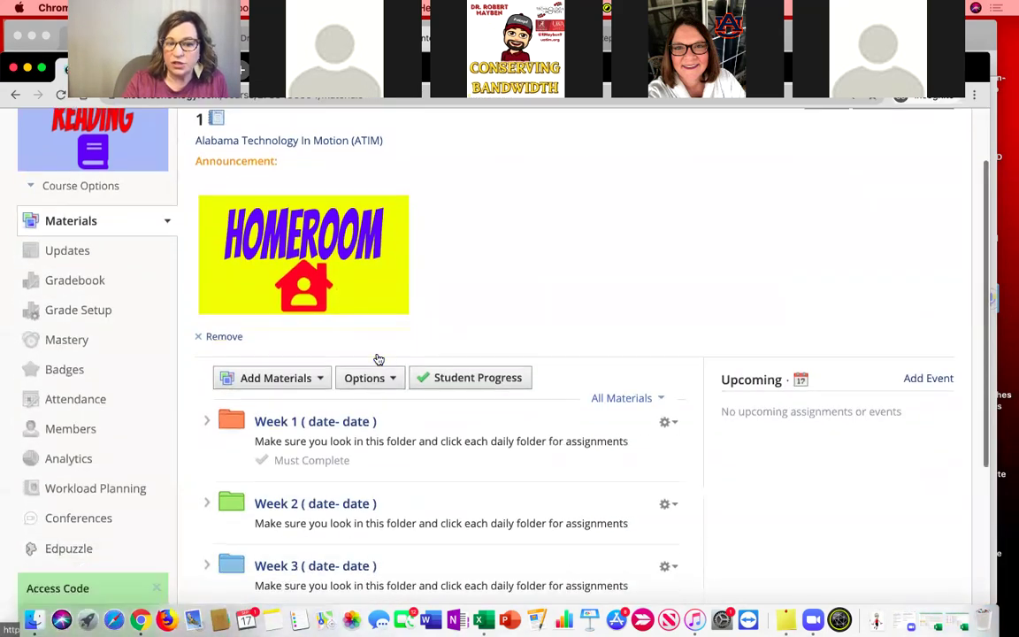
scroll(378, 359, down, 3)
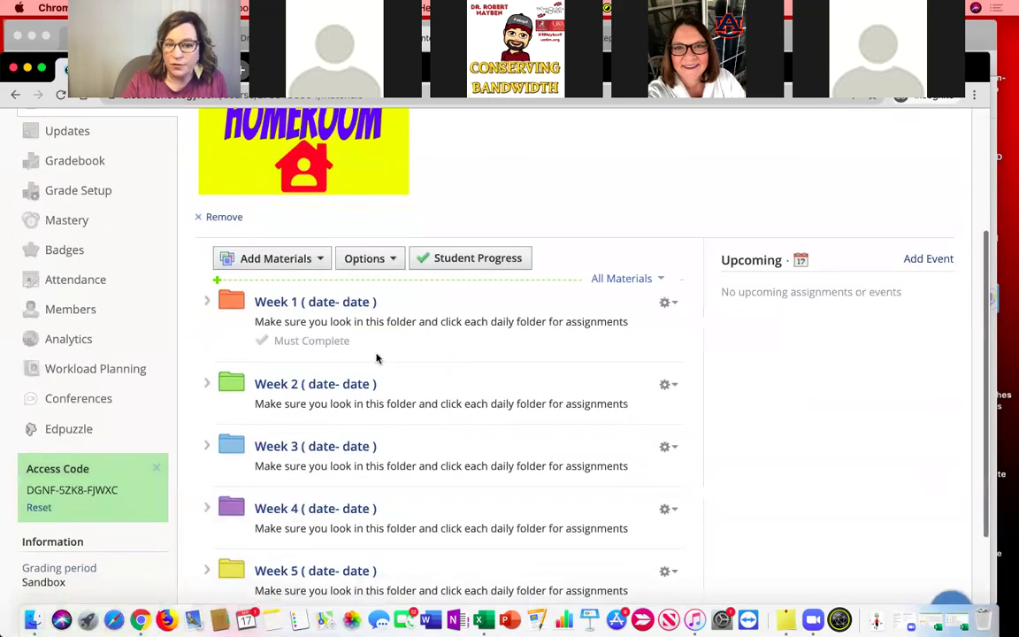
click(383, 263)
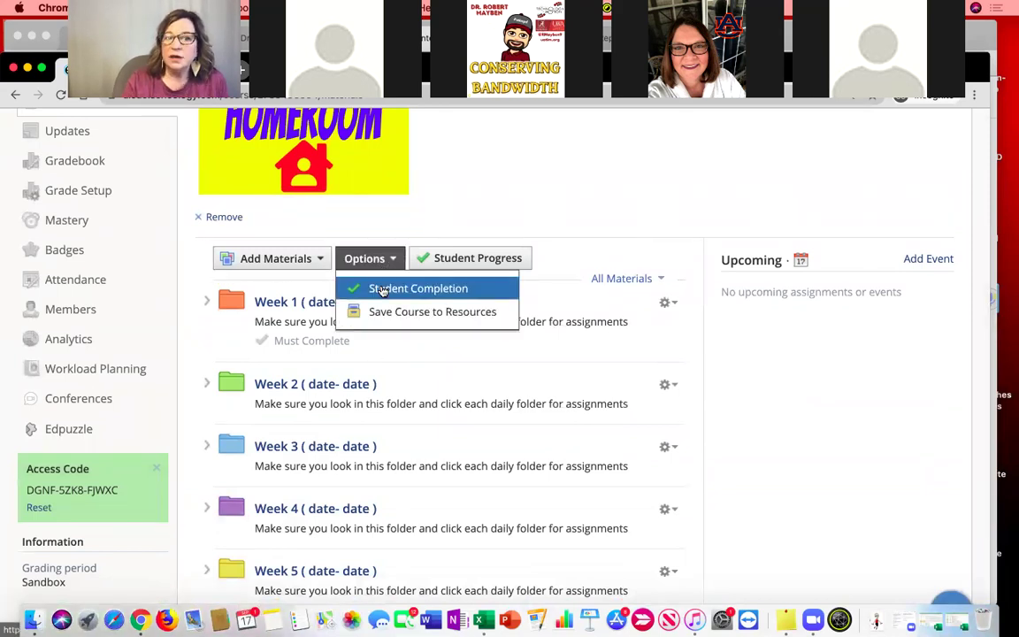
click(382, 290)
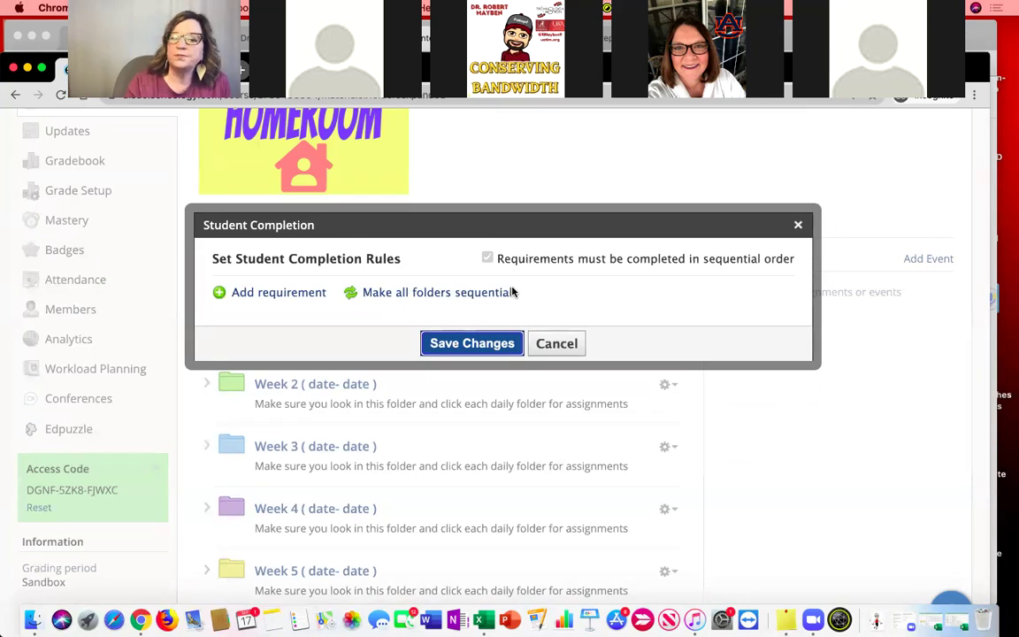
- Try adding a Complete requirement for the Week 1 folder, then cancel the completion rules
click(245, 293)
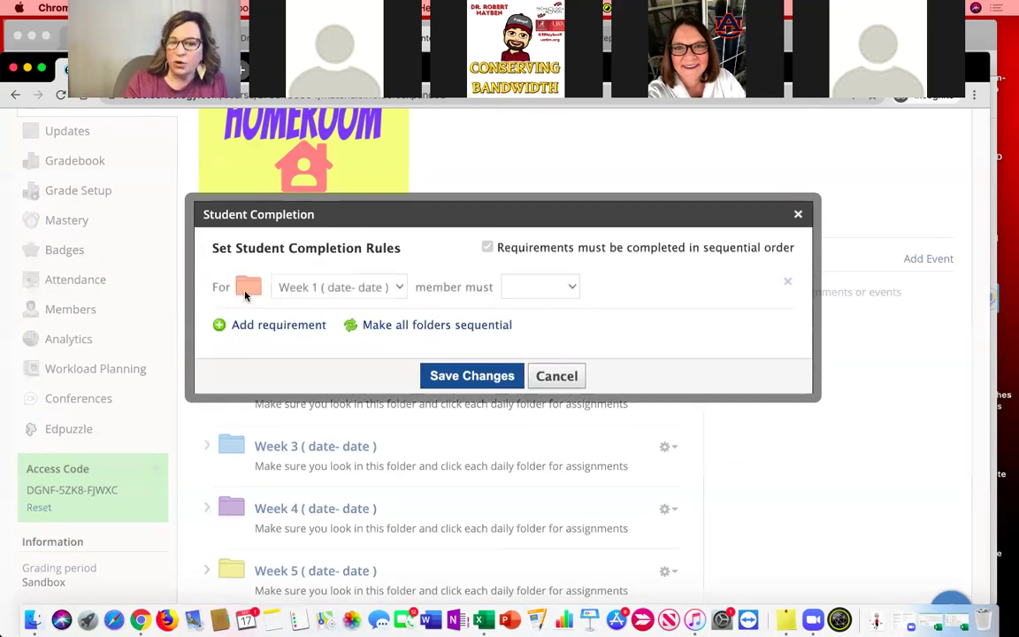
click(292, 289)
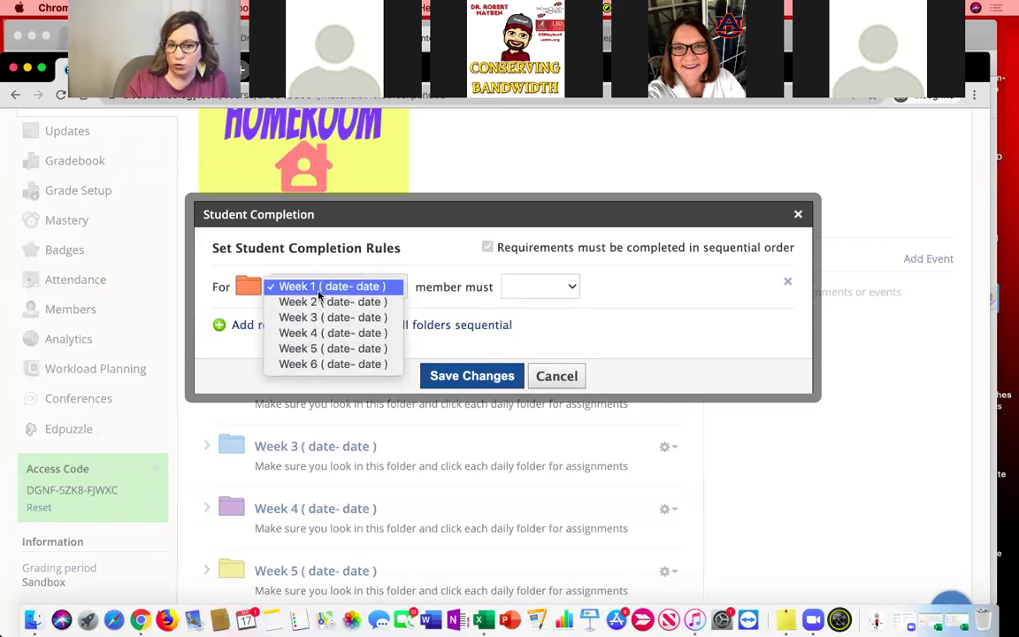
click(516, 289)
click(517, 289)
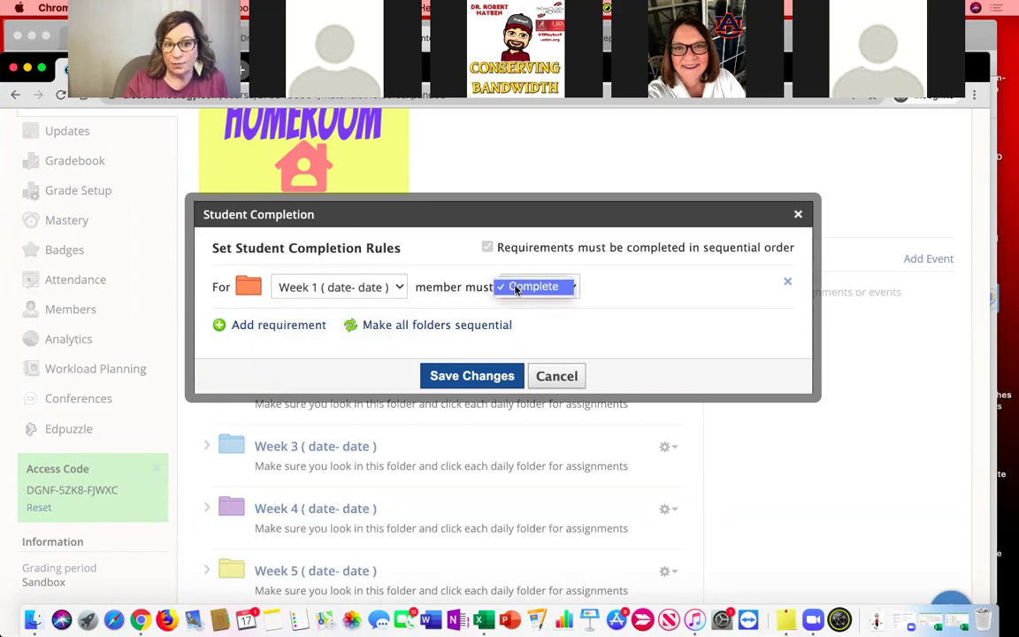
click(517, 290)
click(550, 378)
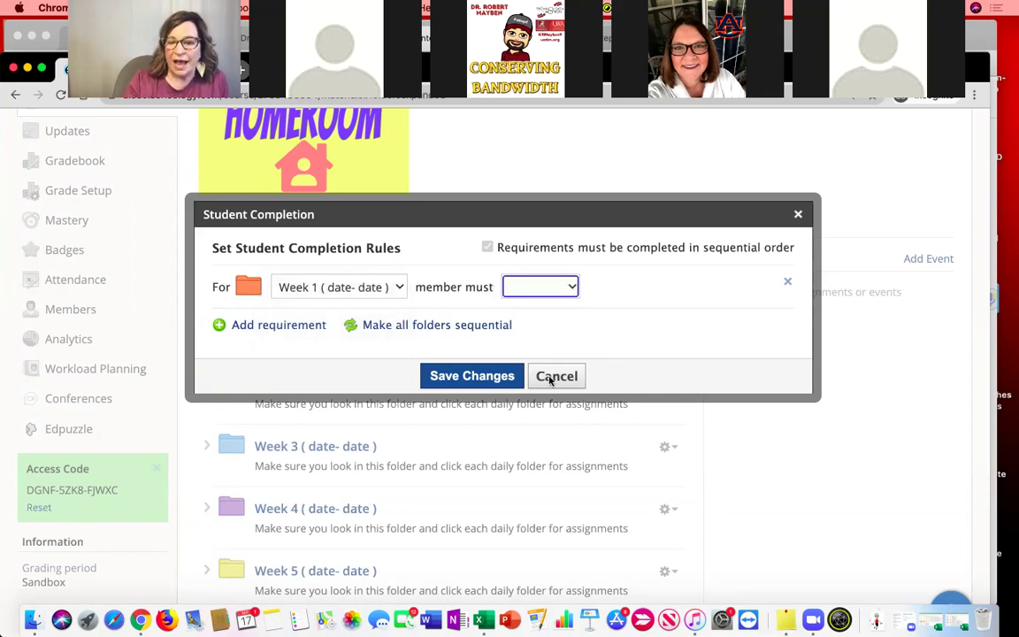
- Open the Monday folder inside Week 1 and bring up its student completion rules
click(305, 302)
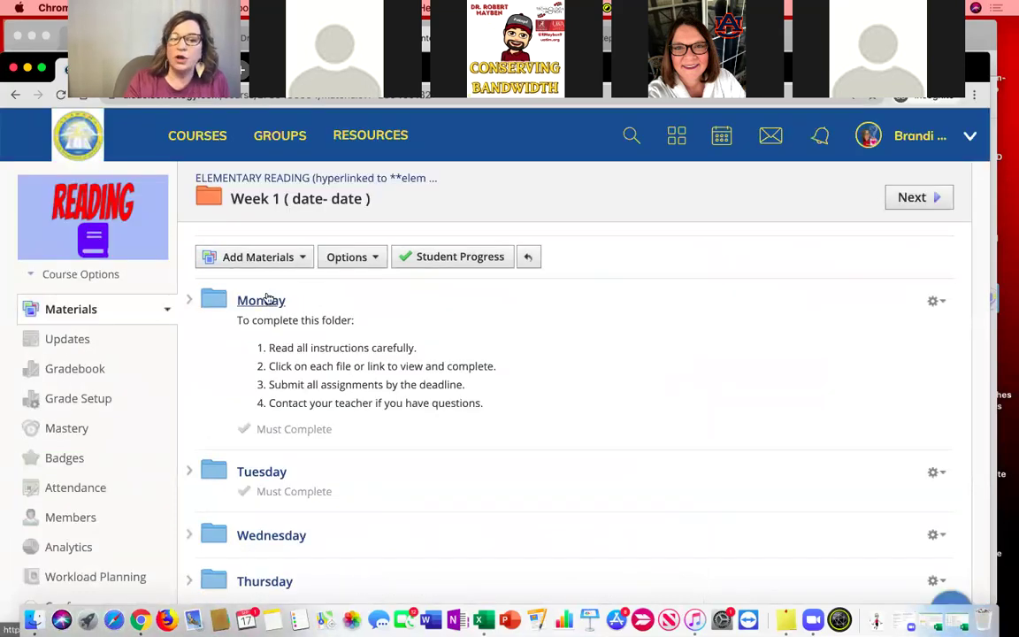
click(266, 300)
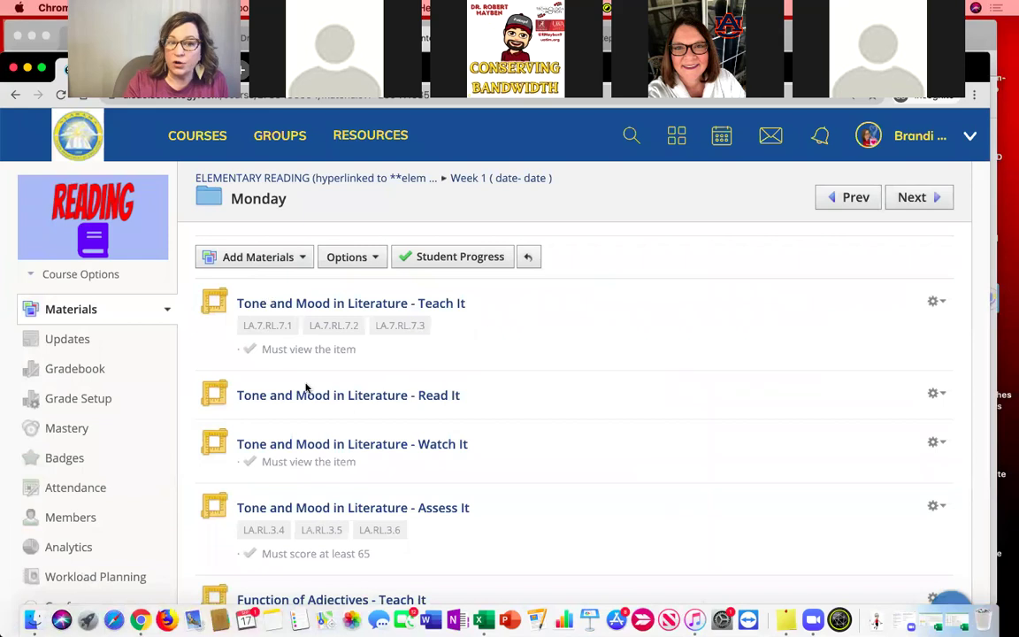
scroll(306, 387, down, 1)
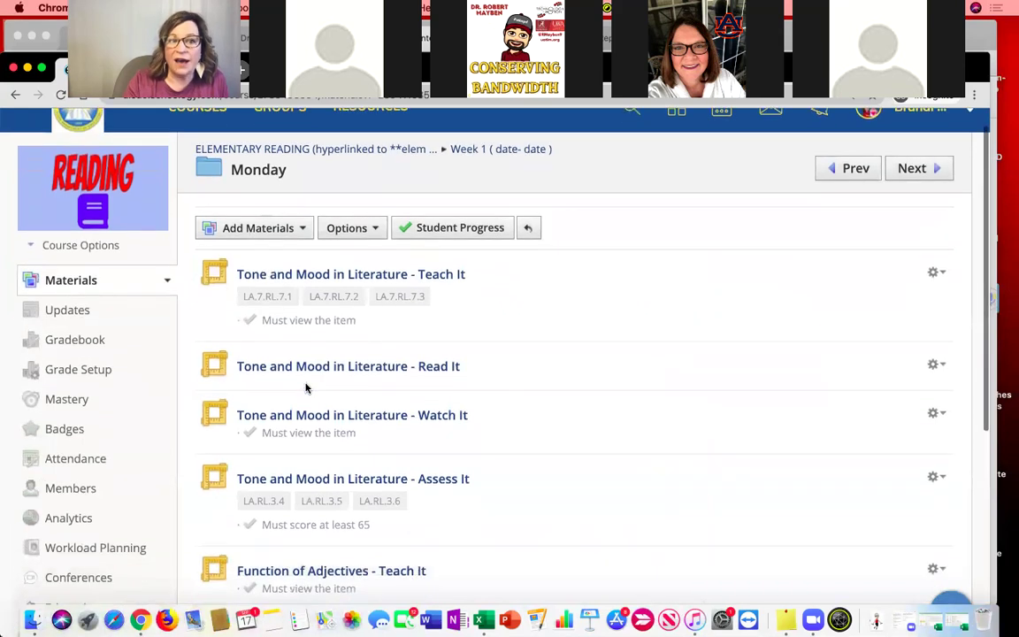
click(362, 230)
click(372, 283)
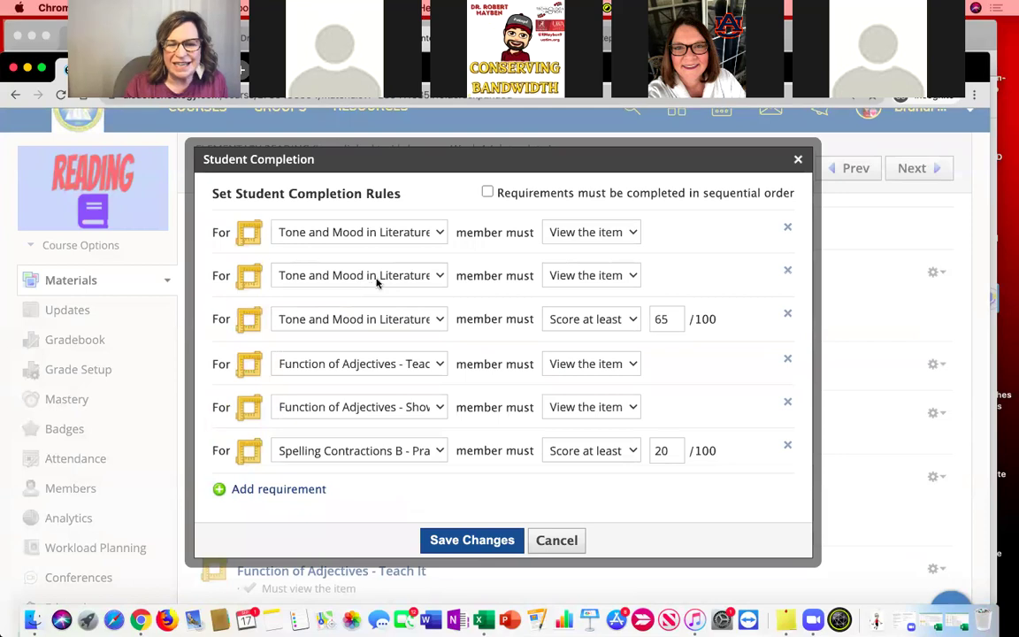
- Try pointing the first rule at Tone and Mood in Literature - Assess It, cancel the rules, and return to the slides
click(439, 233)
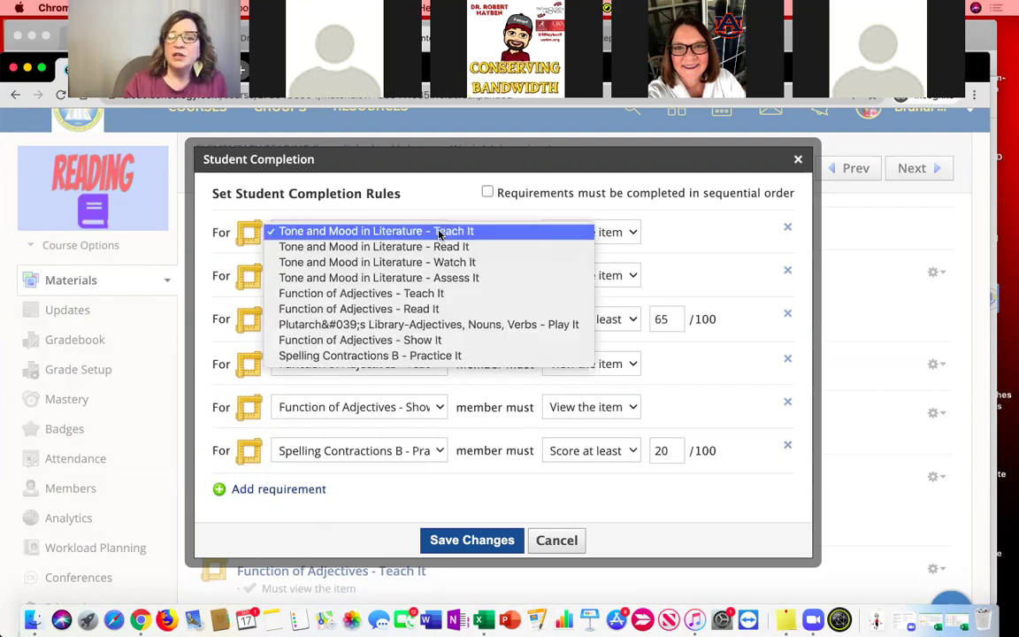
click(398, 277)
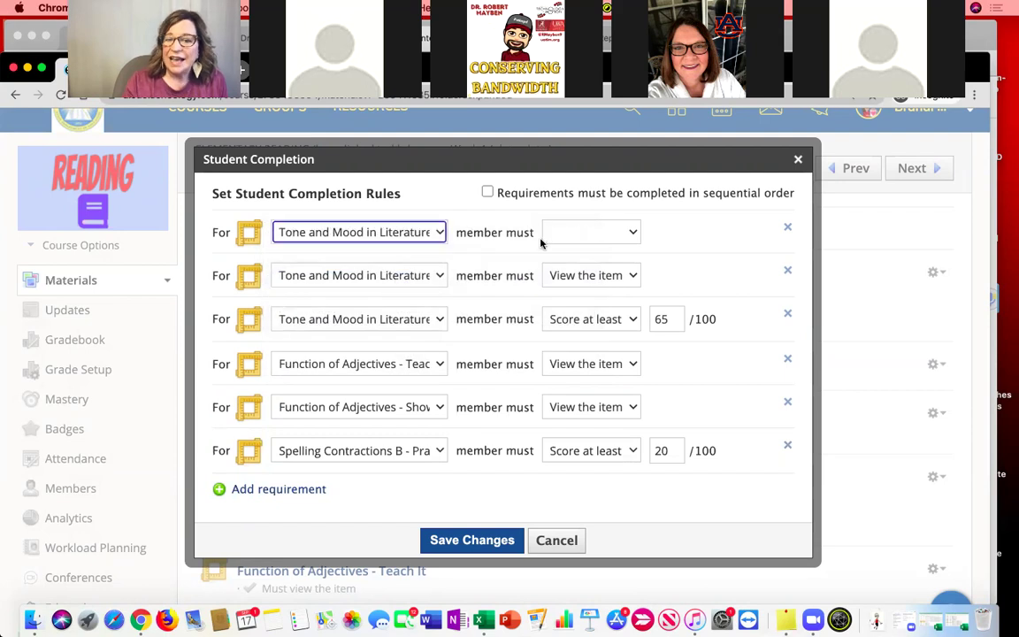
click(571, 237)
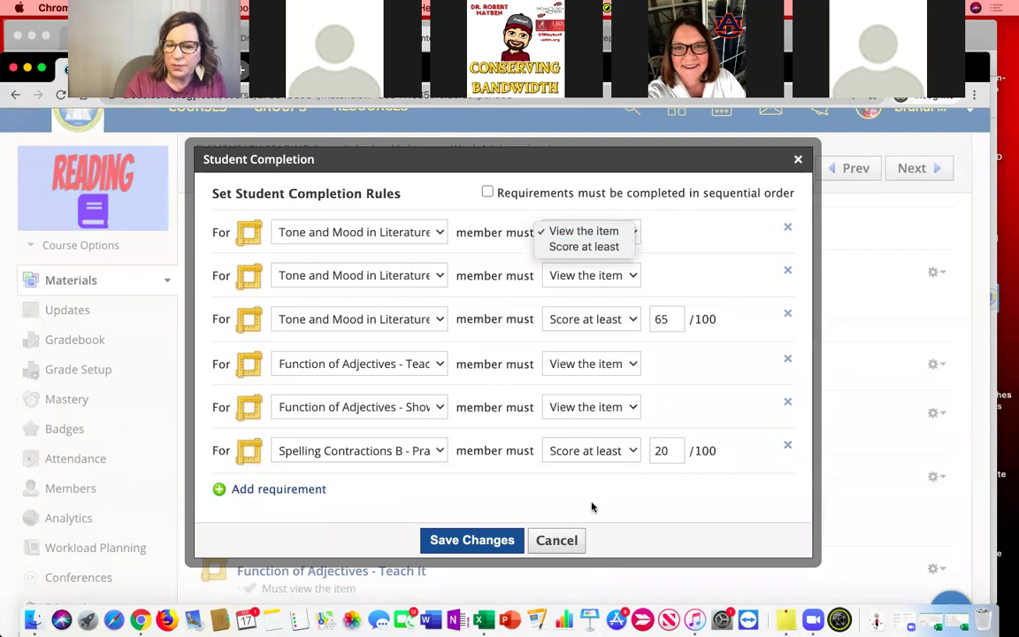
click(573, 544)
click(572, 544)
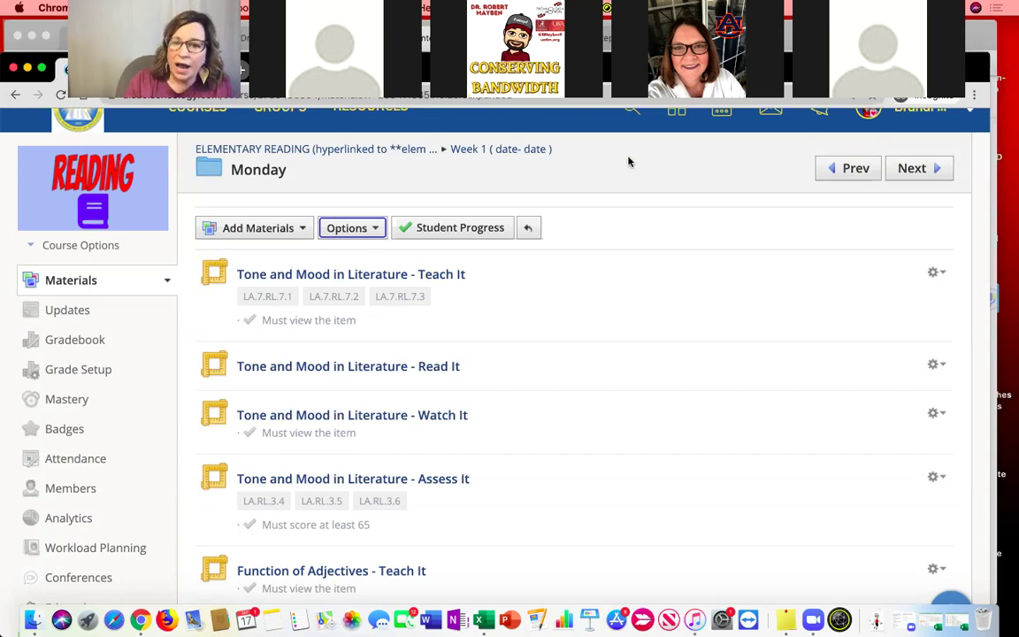
key(ctrl+Right)
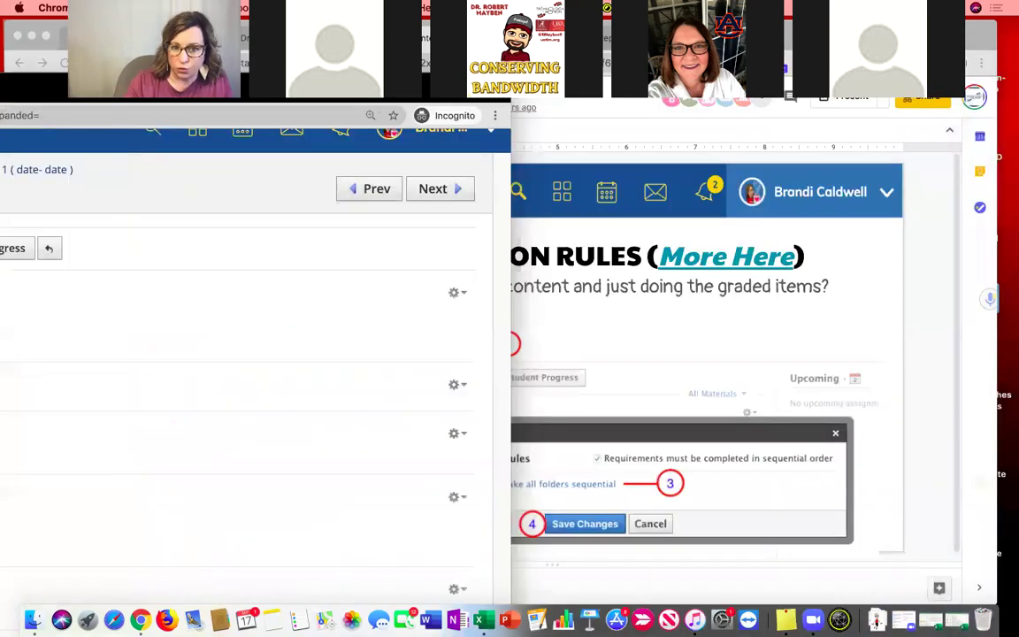
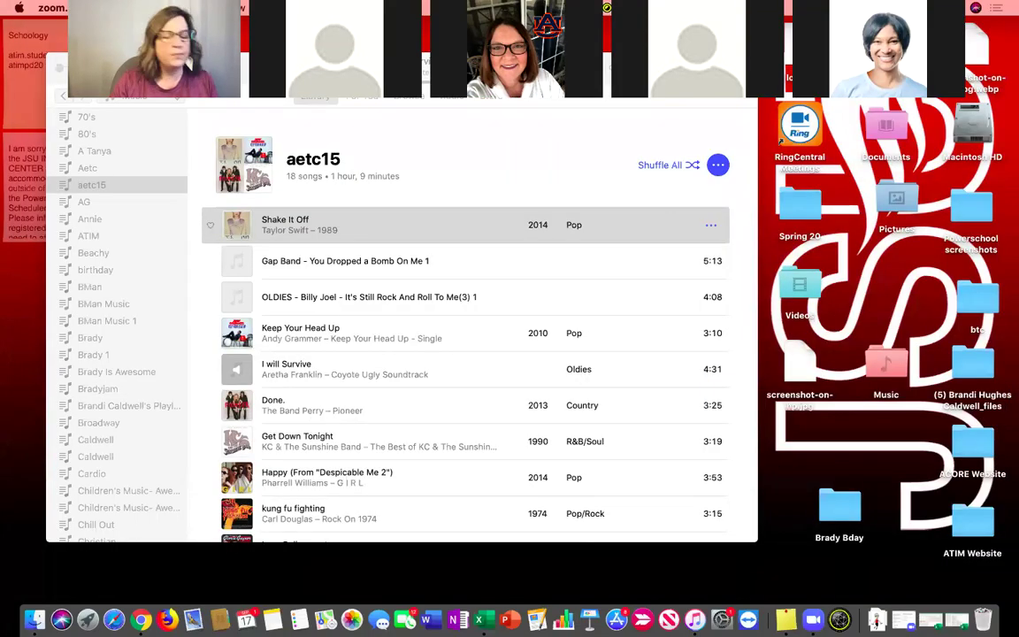
- Switch back to Schoology and start a new page titled "Google Form" in the Monday folder
key(super+Tab)
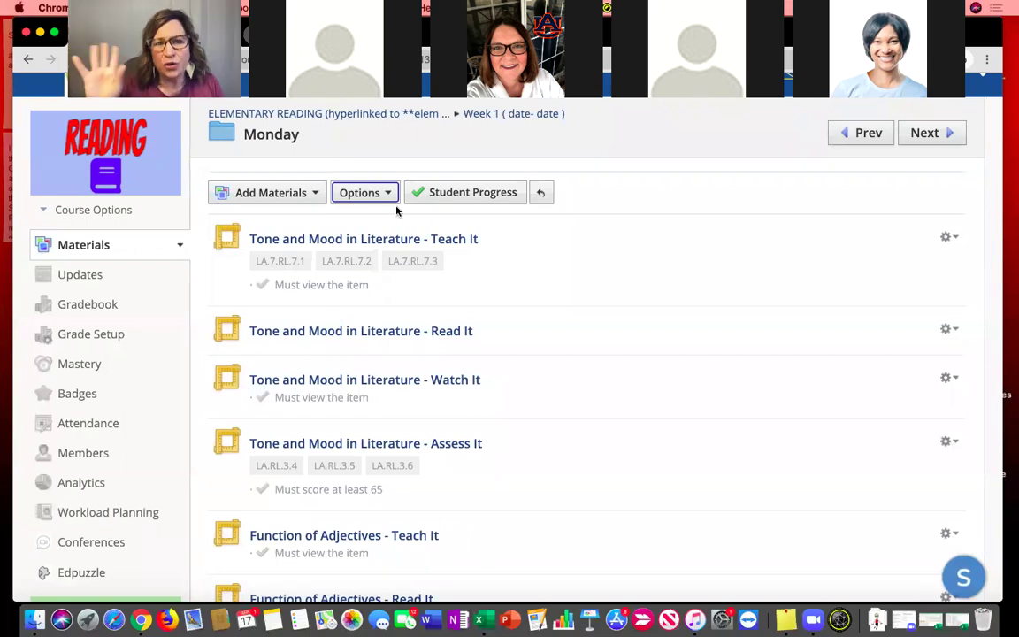
click(299, 196)
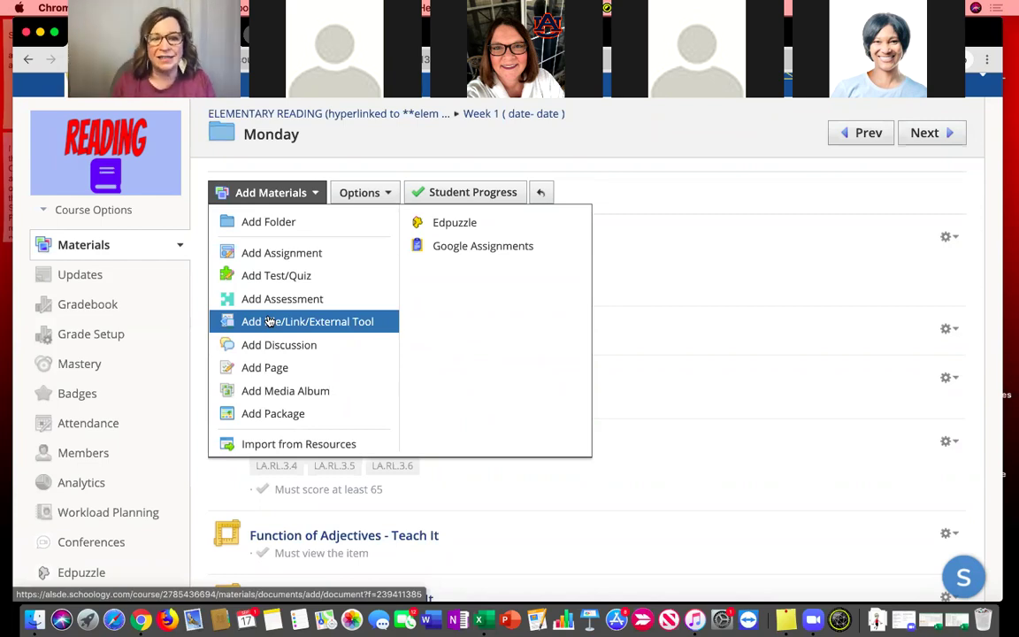
click(275, 372)
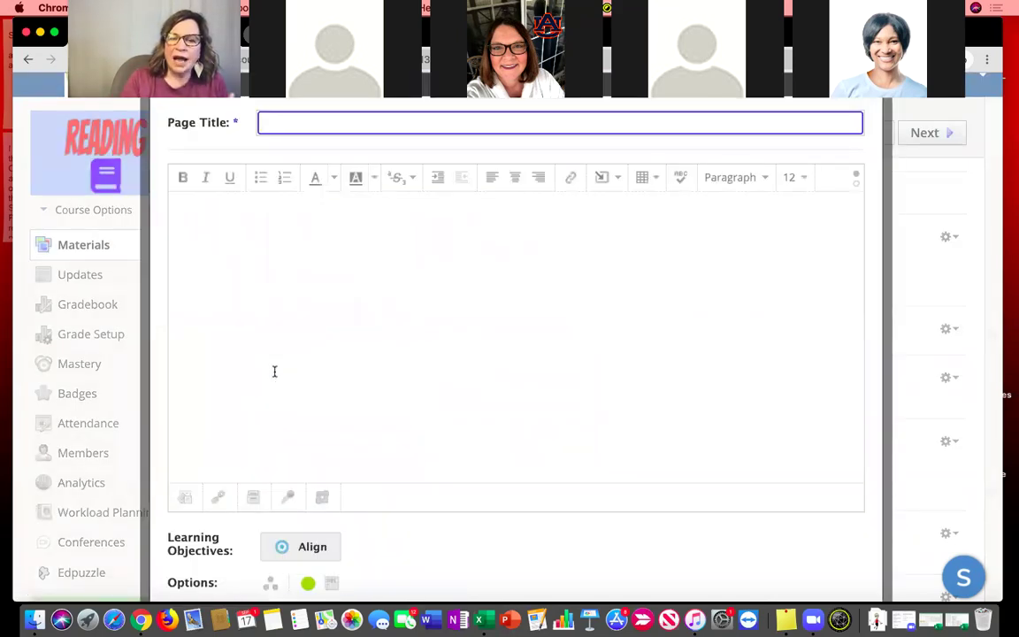
text(Google Form)
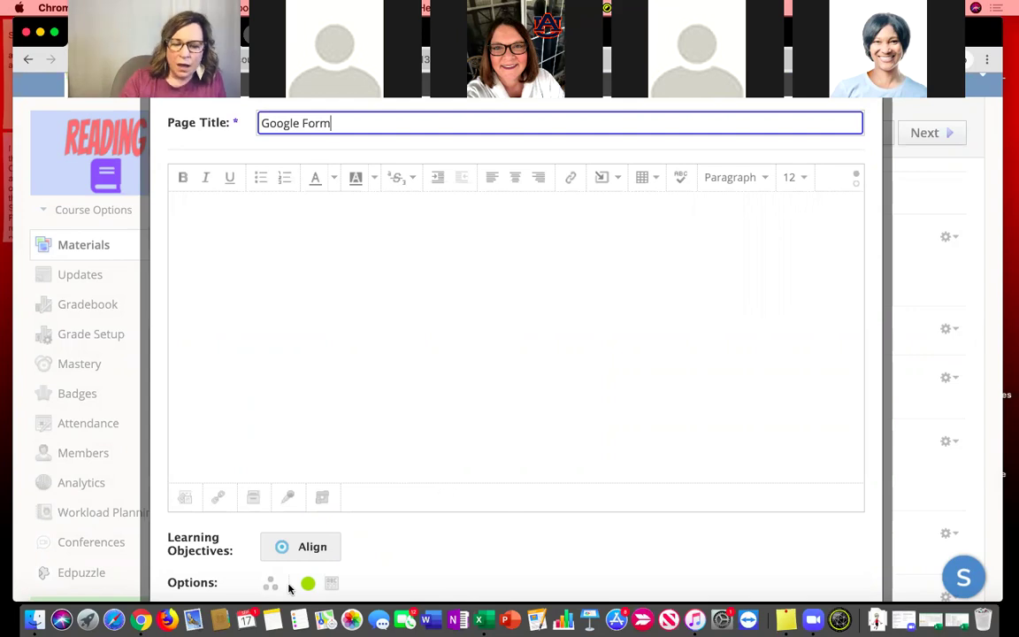
- Open the Google Drive Resource App from the page editor and look through My Drive for a Google Form
click(615, 180)
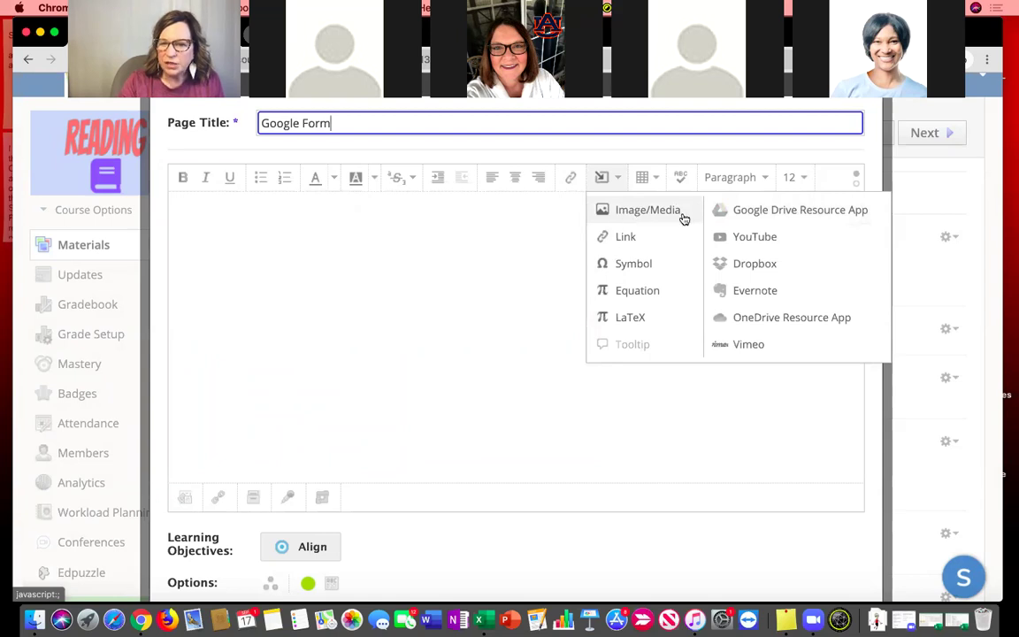
click(743, 217)
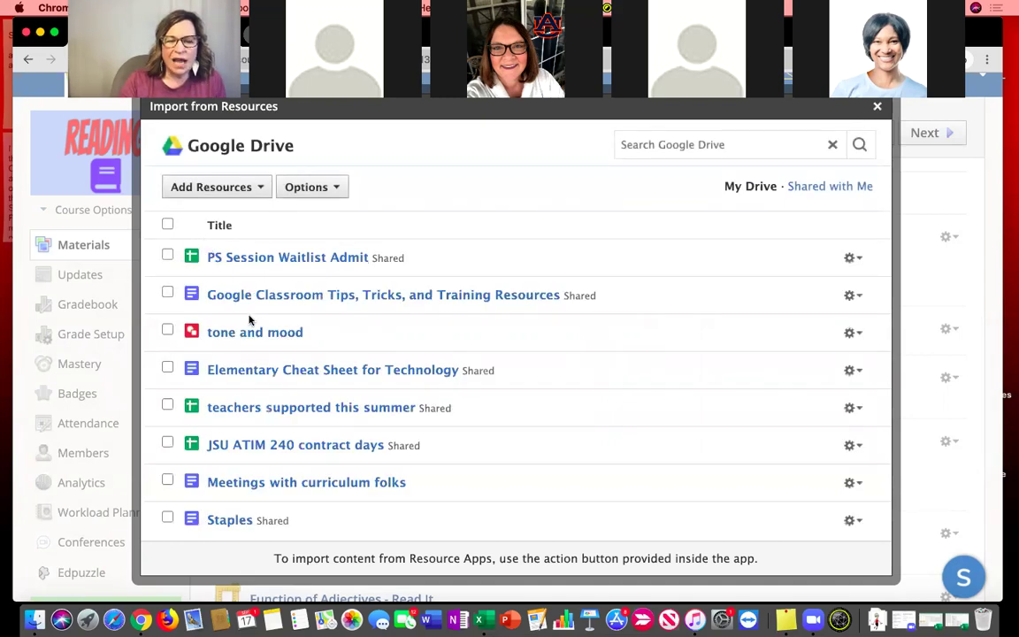
scroll(250, 322, down, 1)
scroll(250, 322, down, 10)
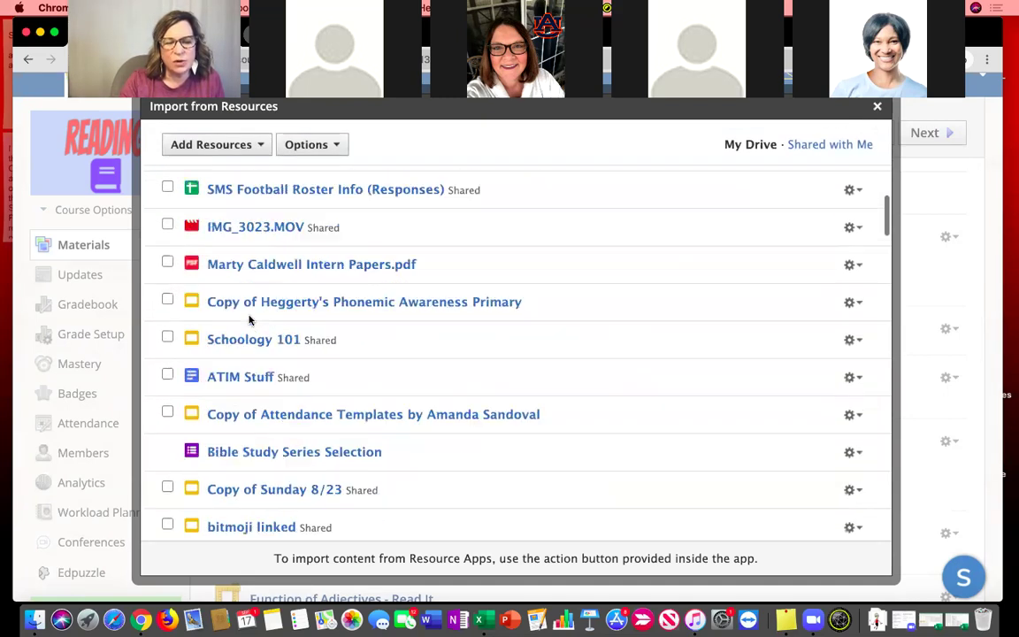
scroll(250, 322, down, 1)
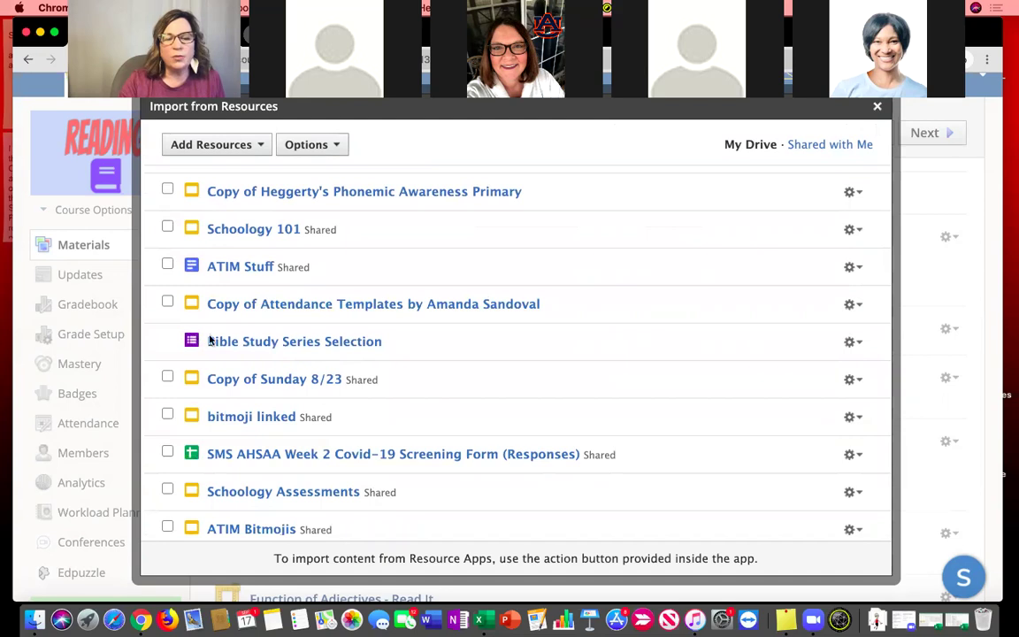
scroll(177, 336, down, 3)
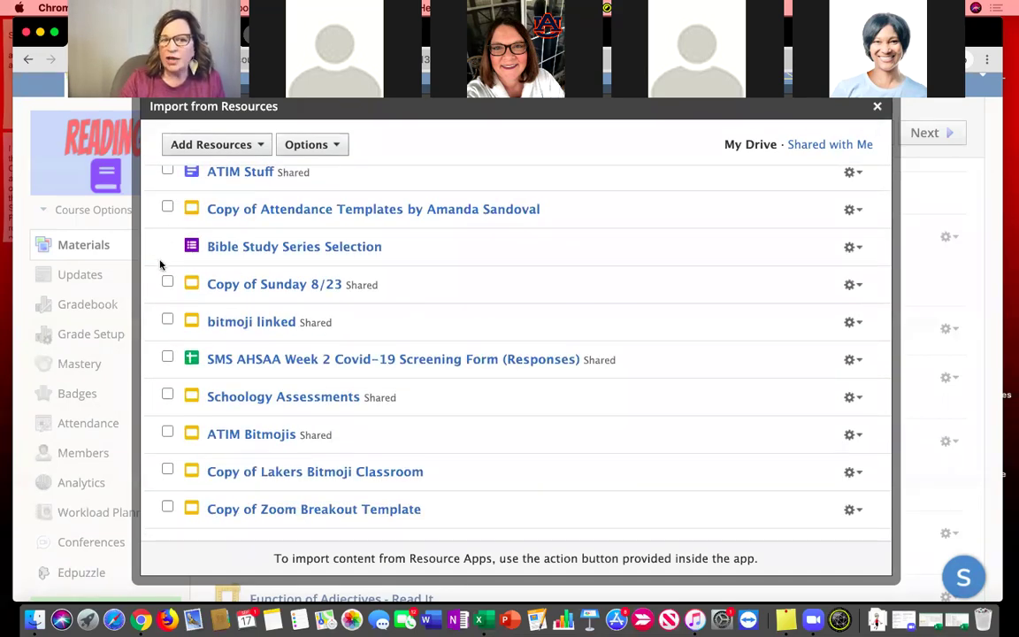
- Check the Google Drive import's choices for adding resources and its options, then close the import without adding anything
click(257, 145)
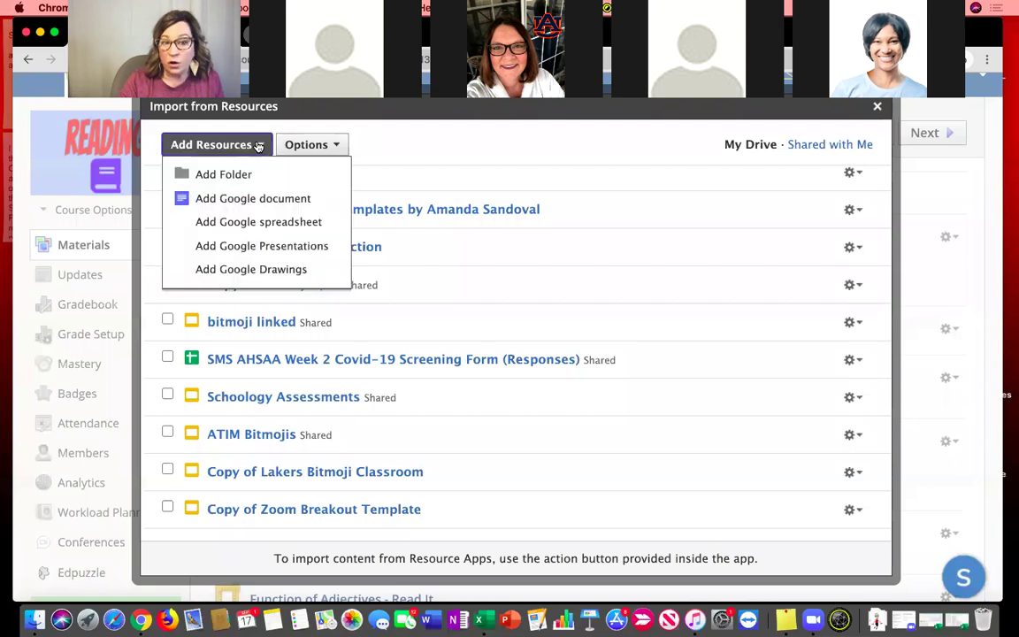
click(259, 146)
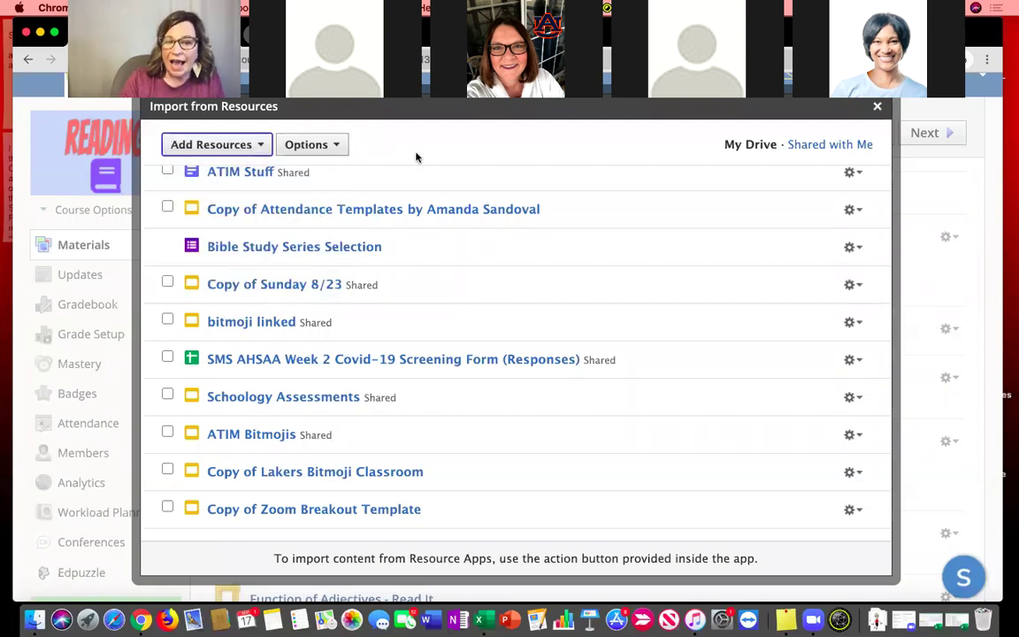
scroll(371, 155, up, 1)
click(332, 146)
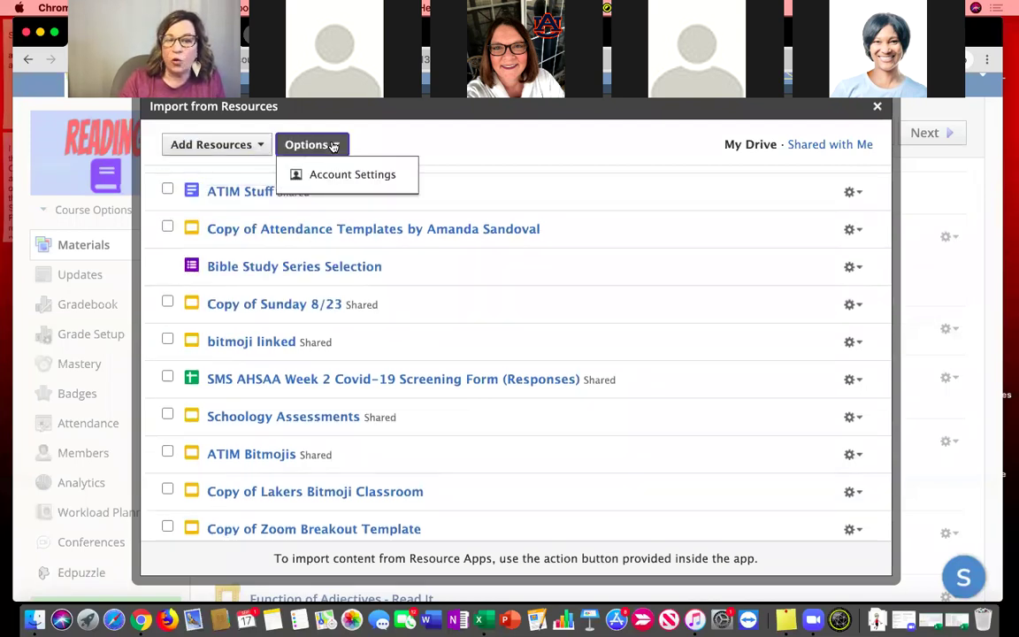
click(400, 141)
scroll(513, 177, up, 5)
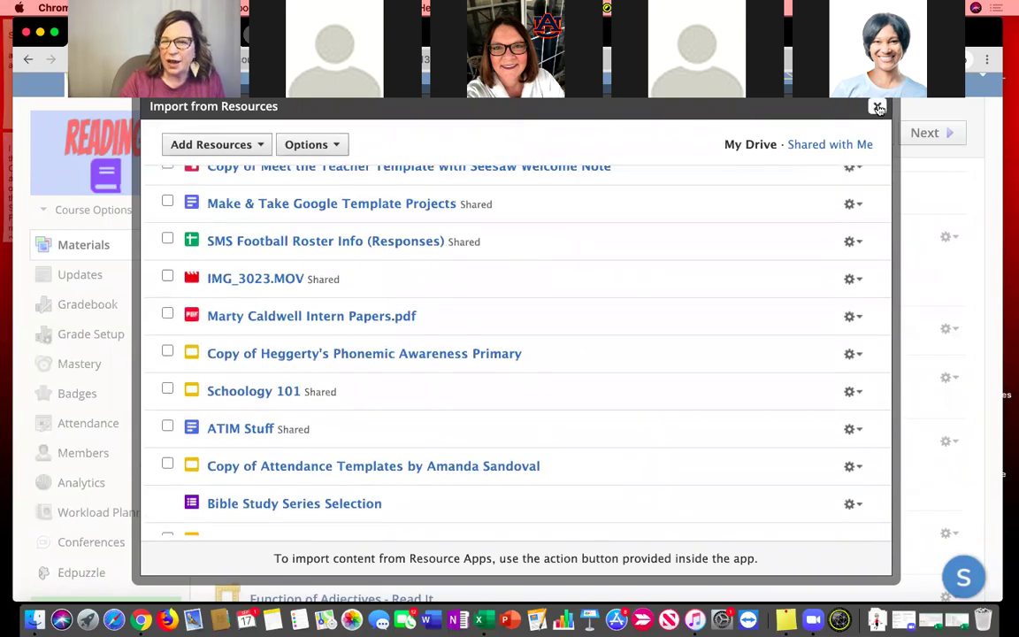
click(878, 106)
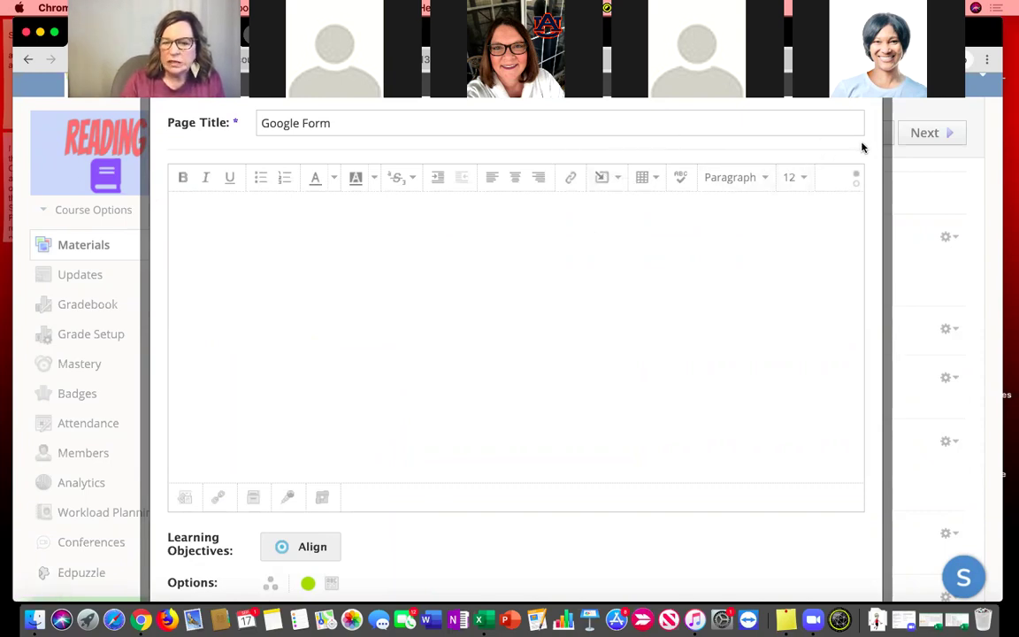
- Try inserting a link into the page body, dismiss the link dialog, and discard the page
scroll(836, 233, down, 5)
scroll(837, 234, down, 3)
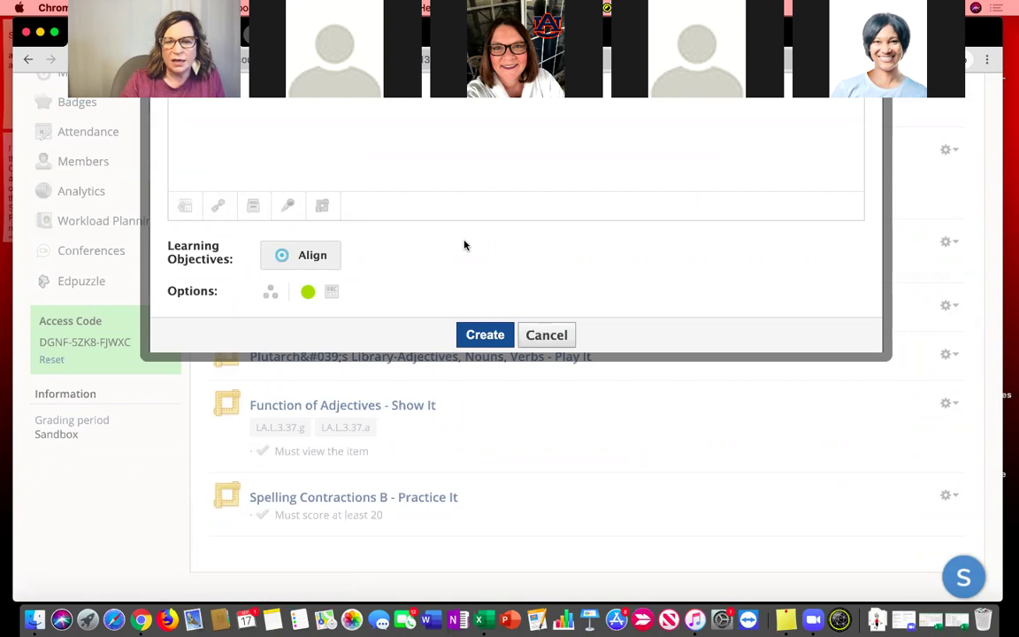
scroll(553, 252, up, 8)
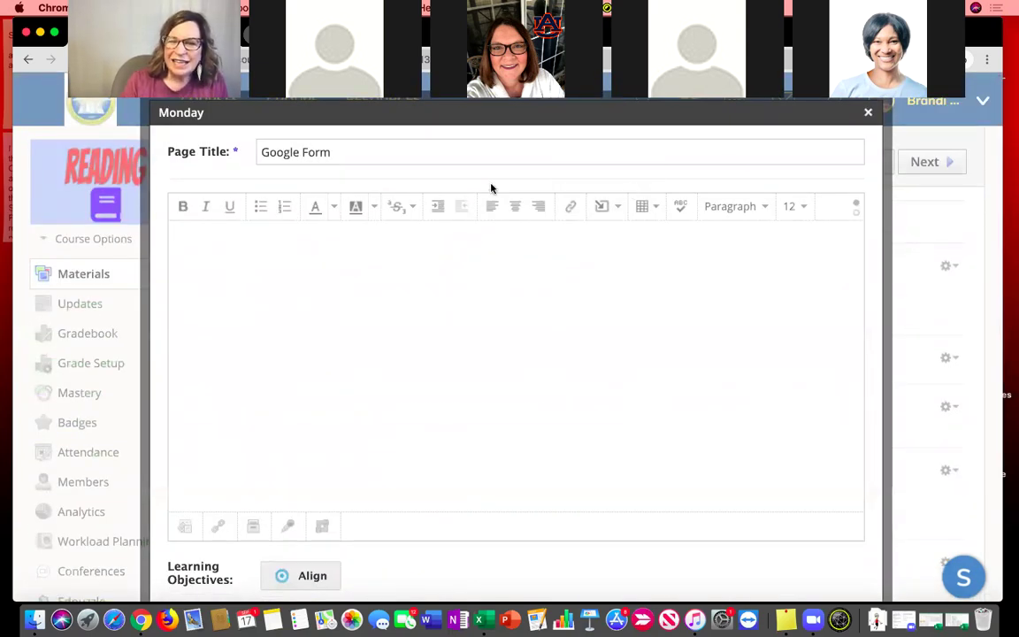
click(571, 209)
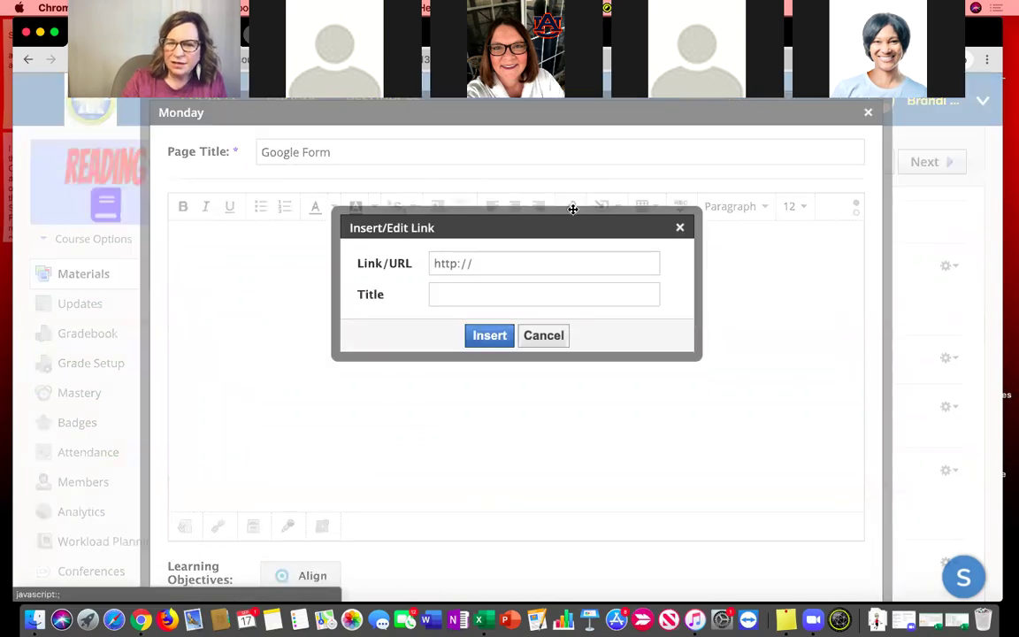
click(680, 229)
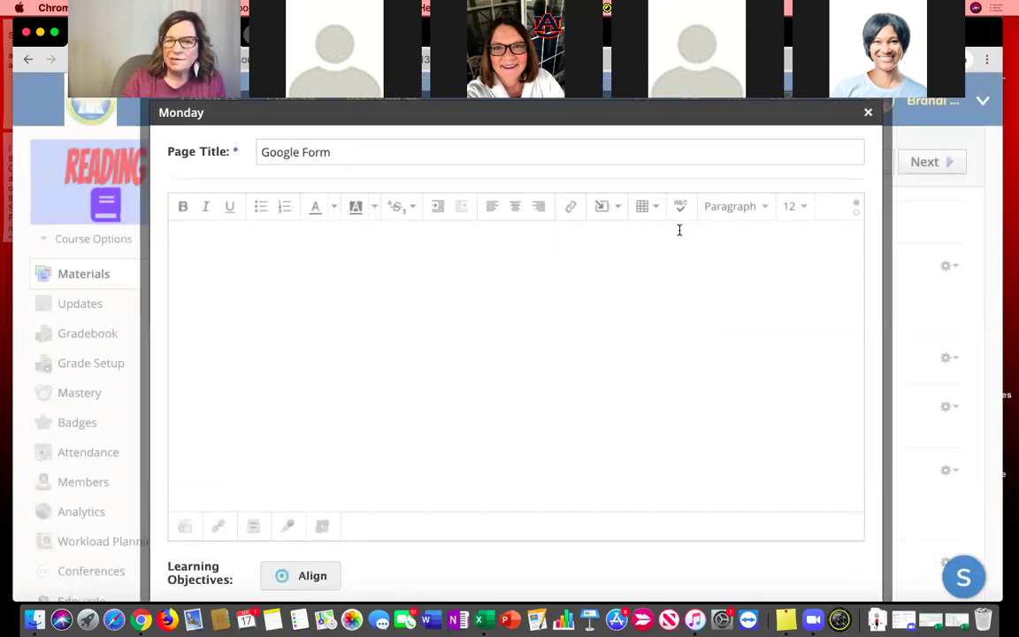
click(869, 113)
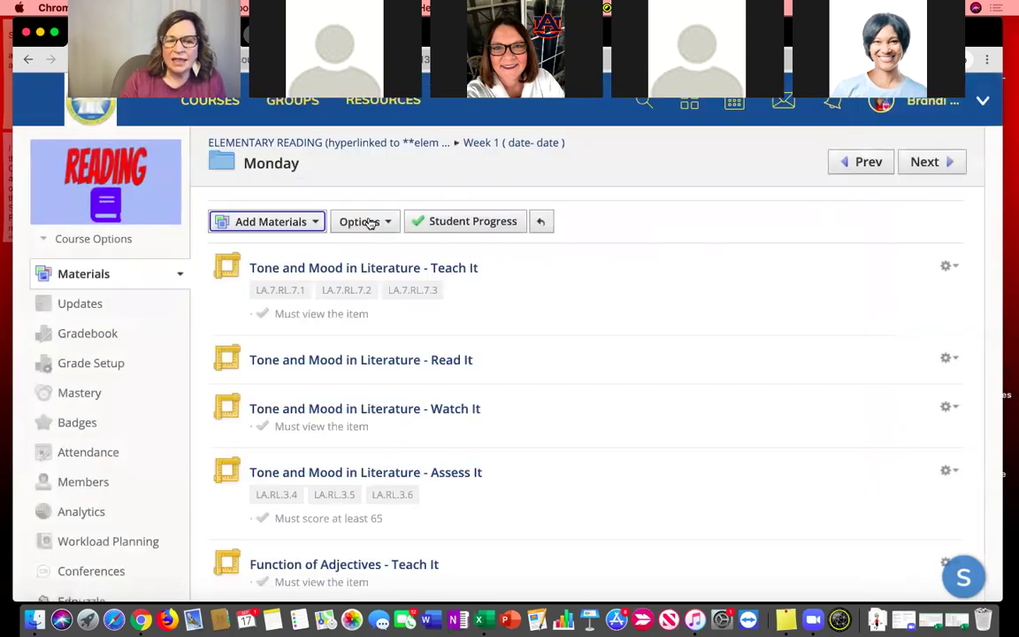
click(296, 222)
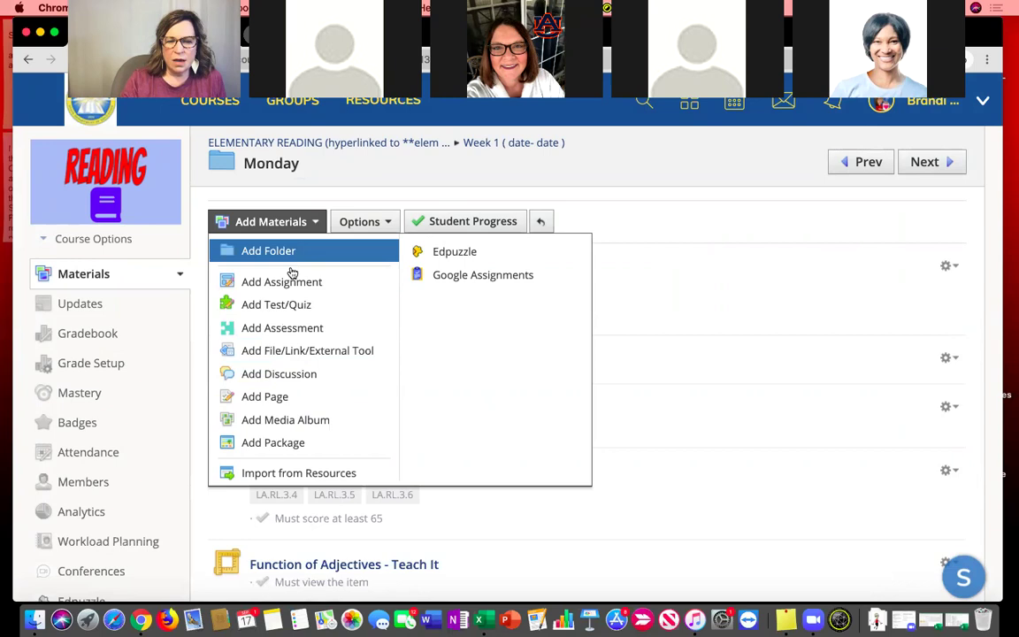
click(650, 300)
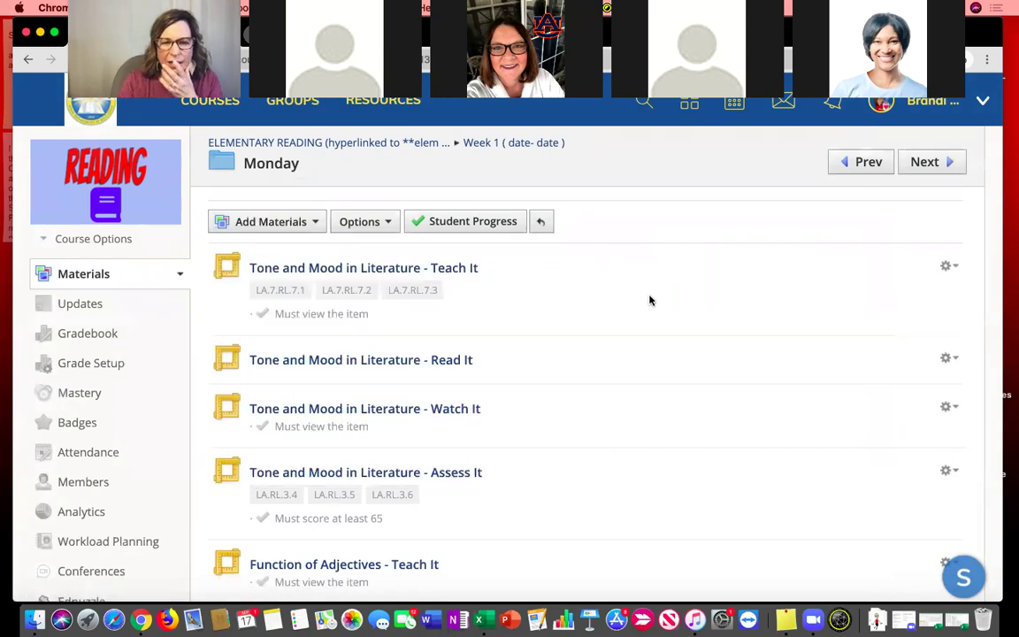
scroll(475, 243, down, 5)
scroll(476, 243, up, 5)
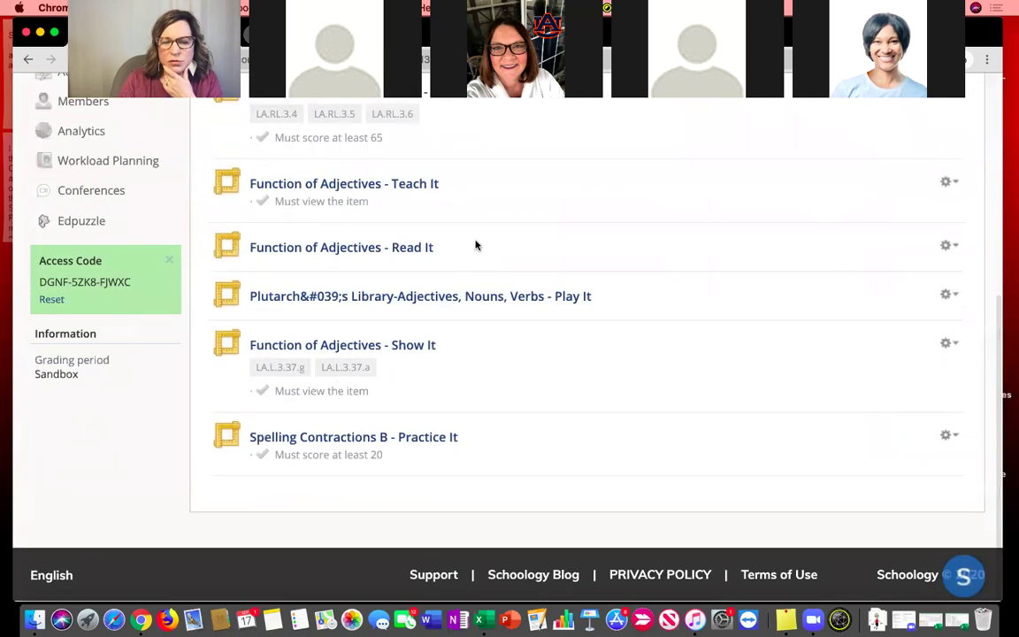
- Add a new page titled "Google Form" to the Monday folder
click(316, 223)
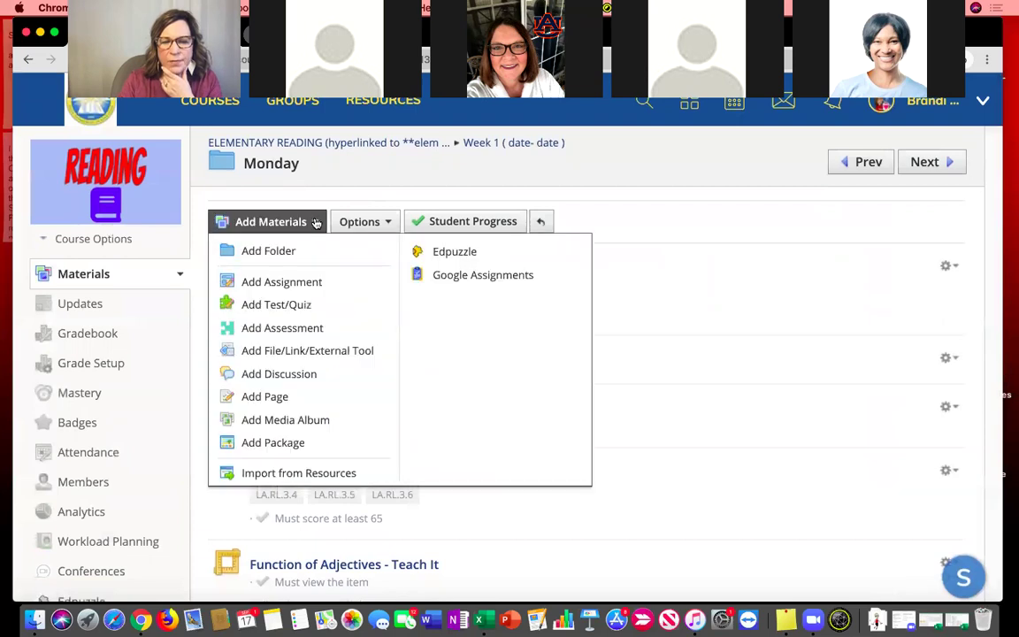
click(286, 394)
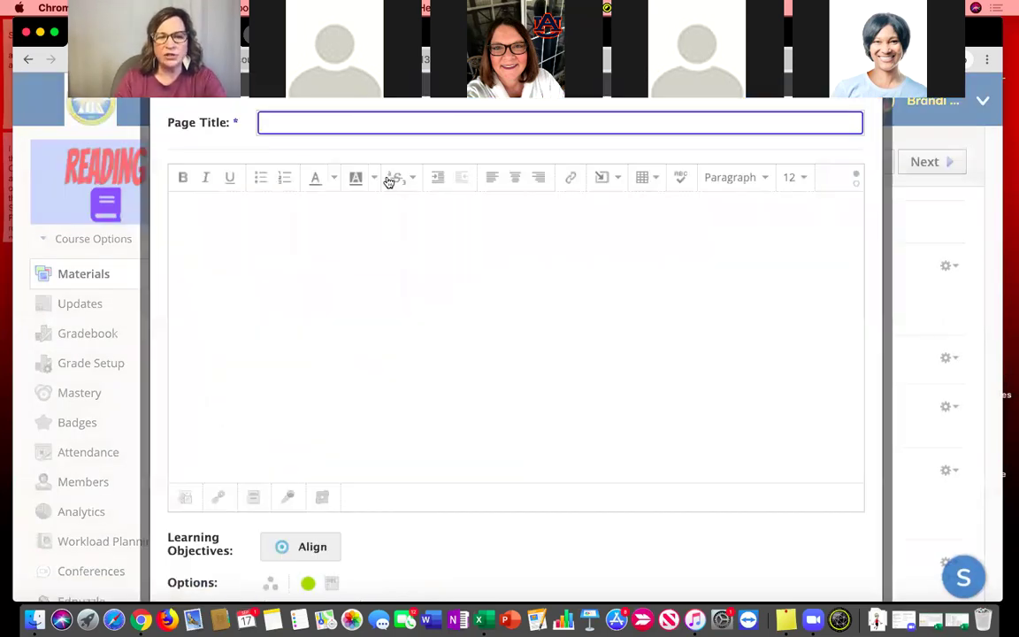
text(Google Form)
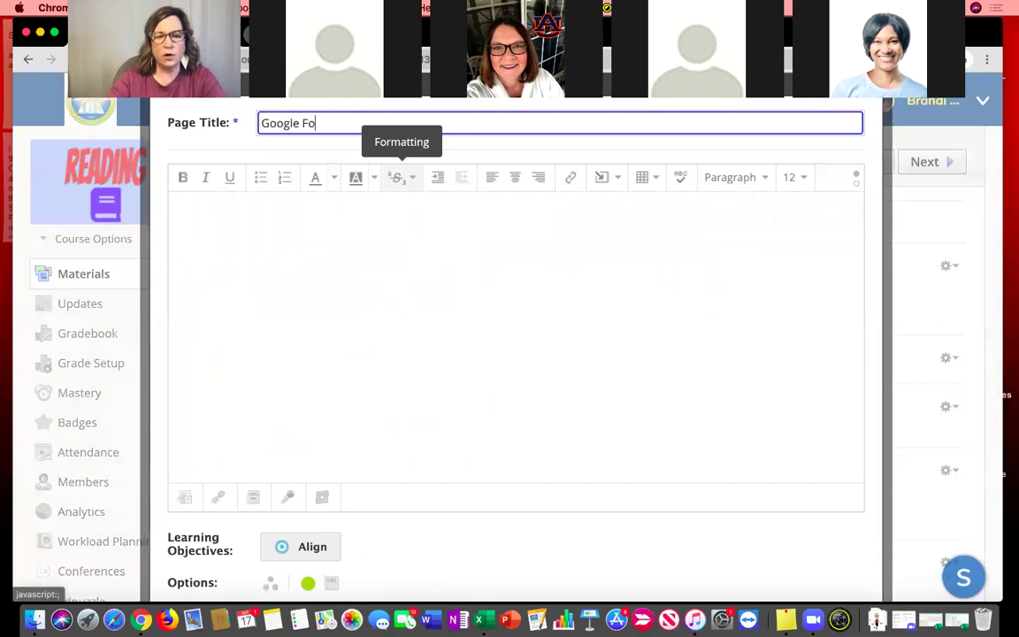
- Try inserting web content of type Media through a link or embed code, then cancel the insertion and the page
click(608, 177)
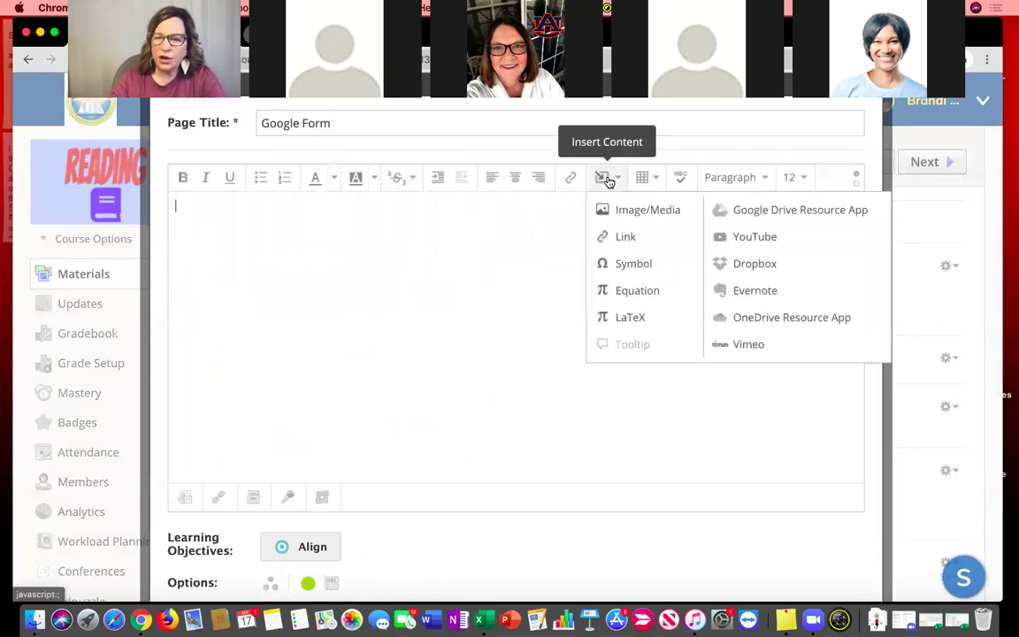
click(621, 212)
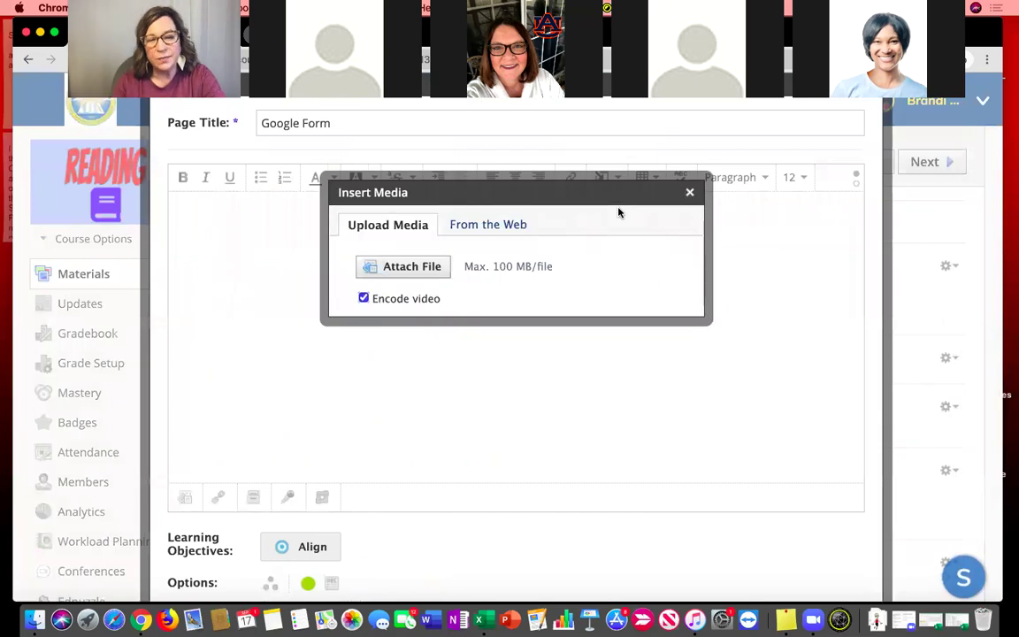
click(498, 226)
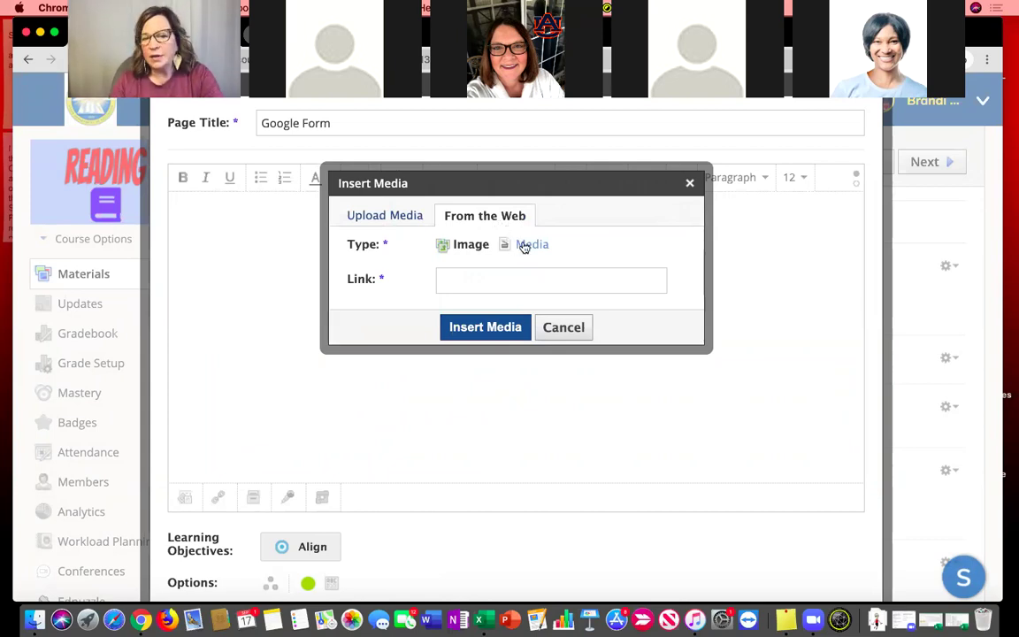
click(523, 246)
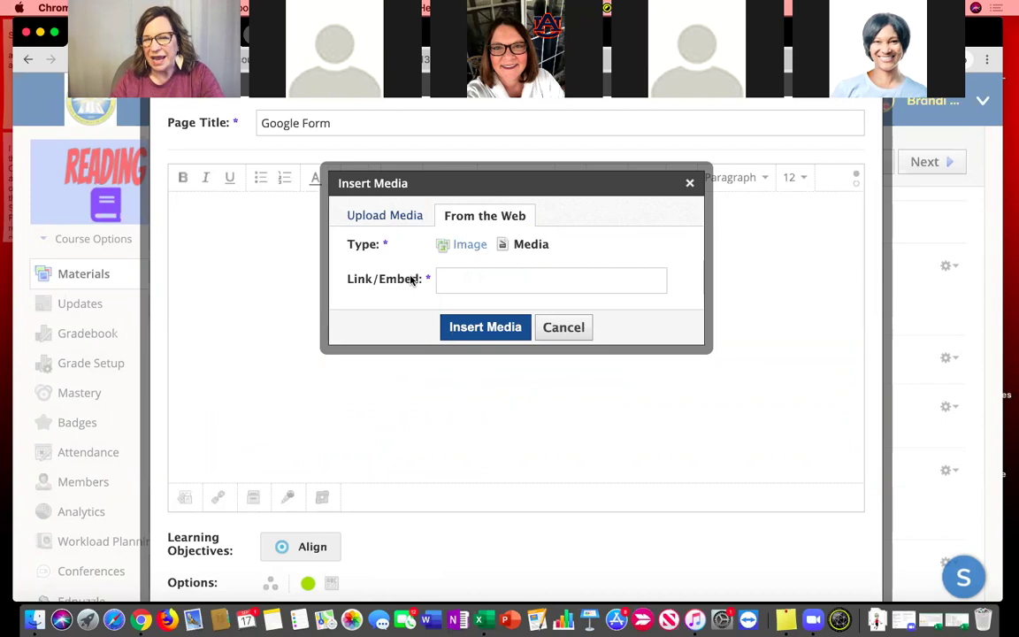
click(454, 278)
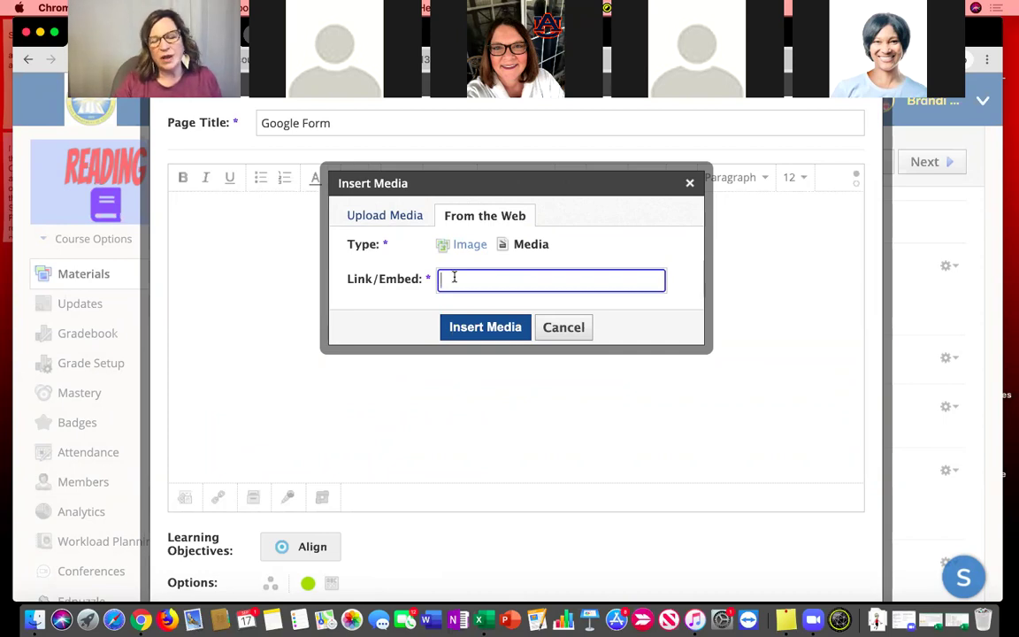
click(561, 329)
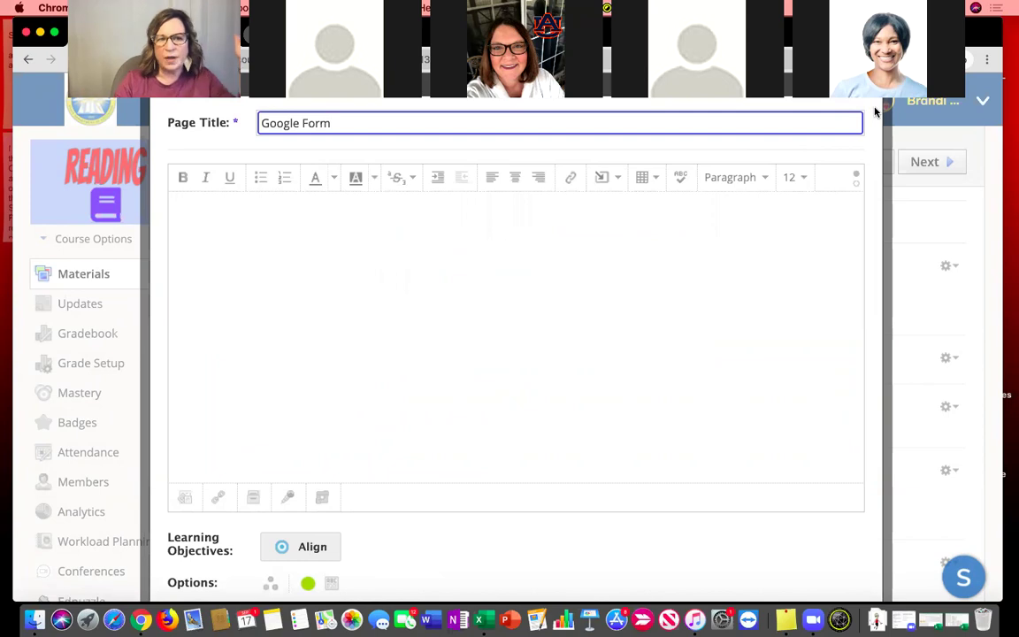
drag(876, 109, 867, 175)
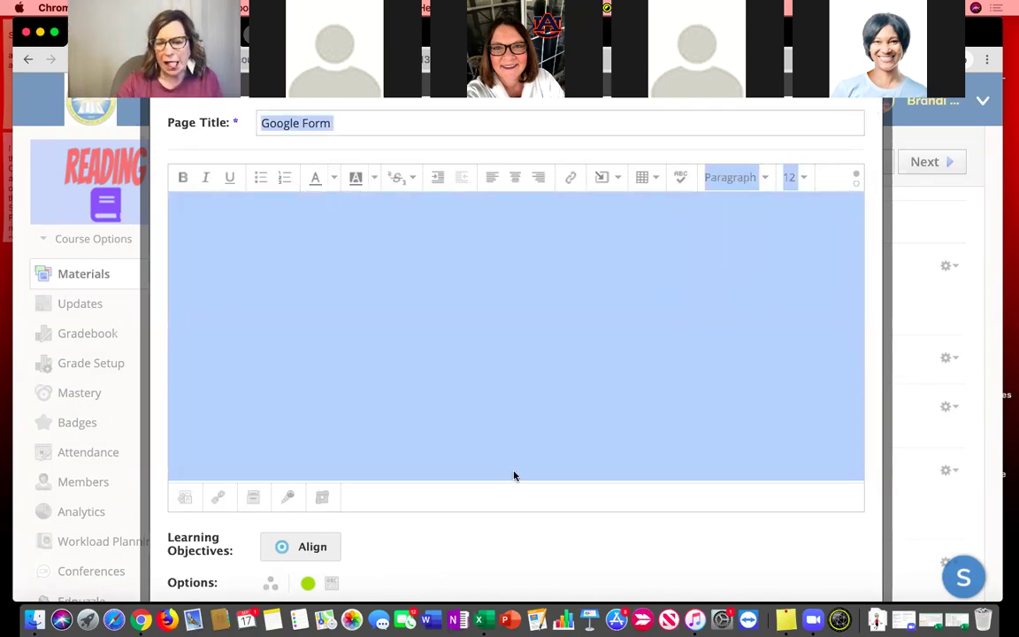
scroll(518, 474, down, 5)
click(546, 411)
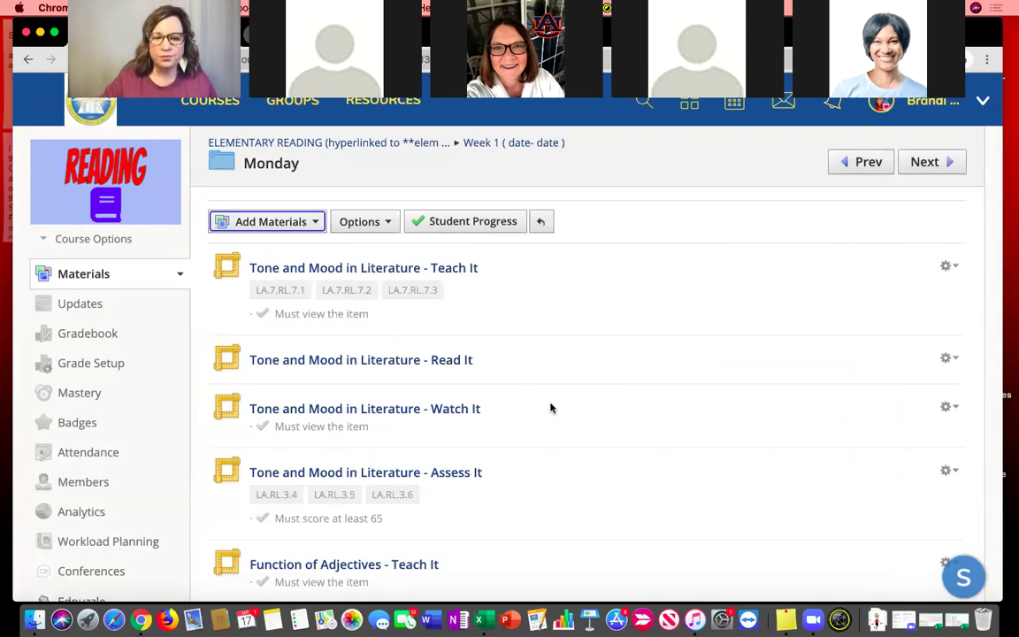
- Try embedding web media of type Media in another new page in the Monday folder, then close the media dialog and discard the page
click(299, 222)
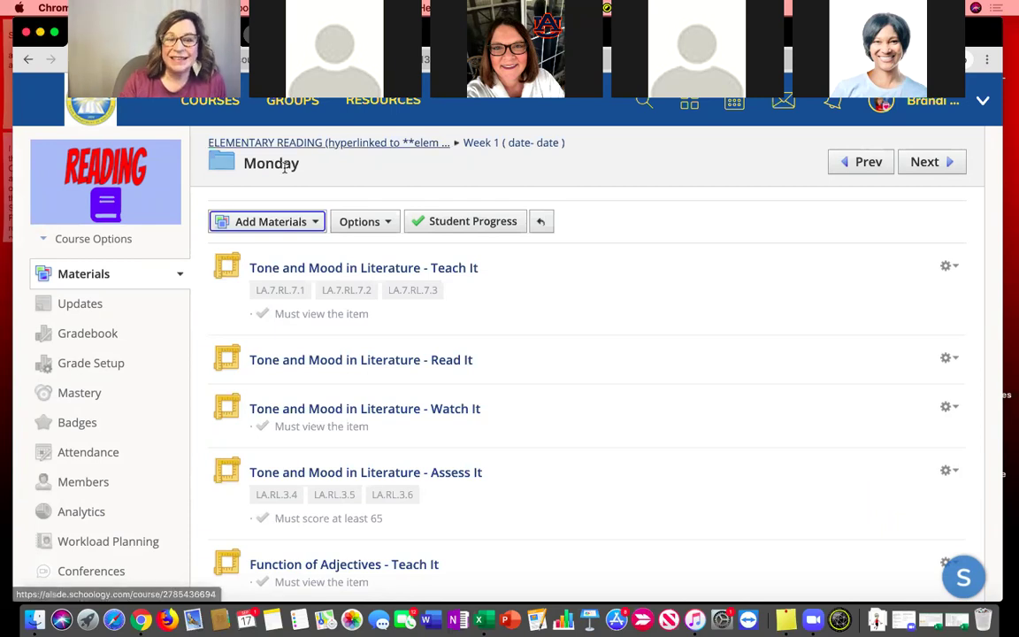
click(309, 225)
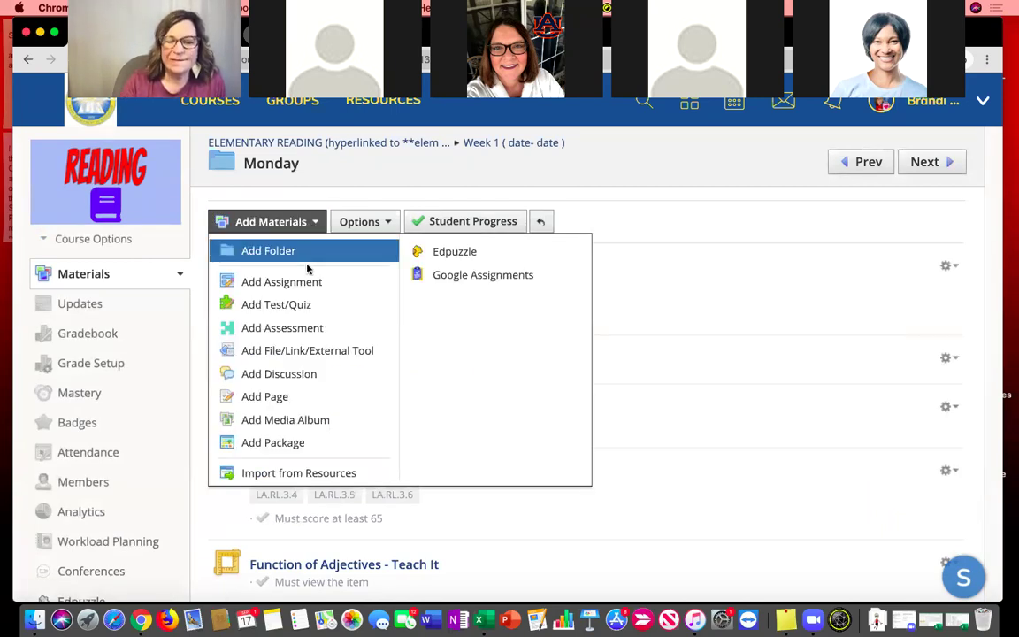
click(276, 394)
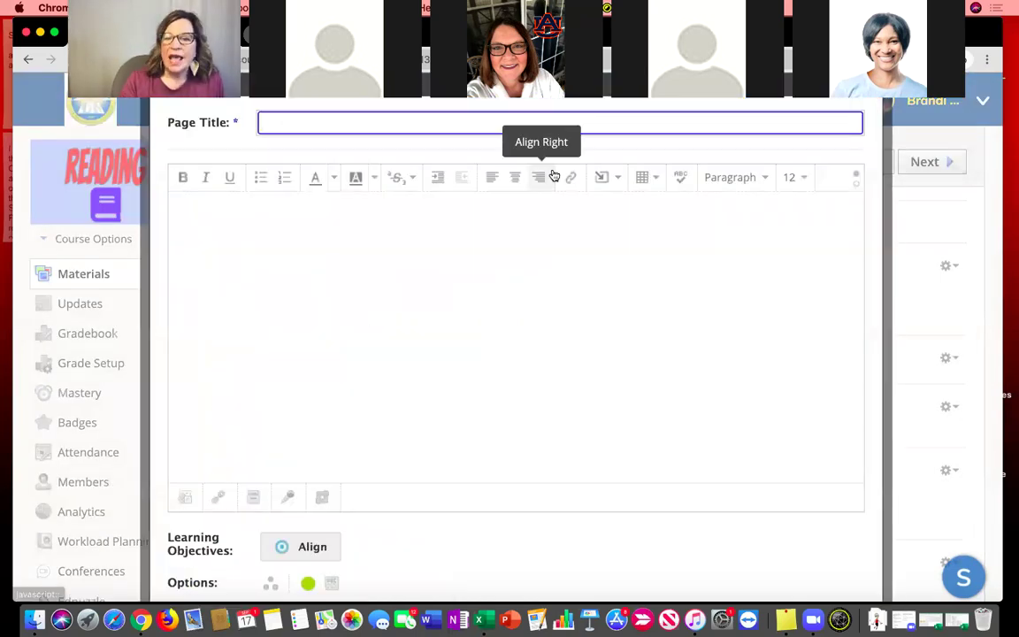
click(615, 180)
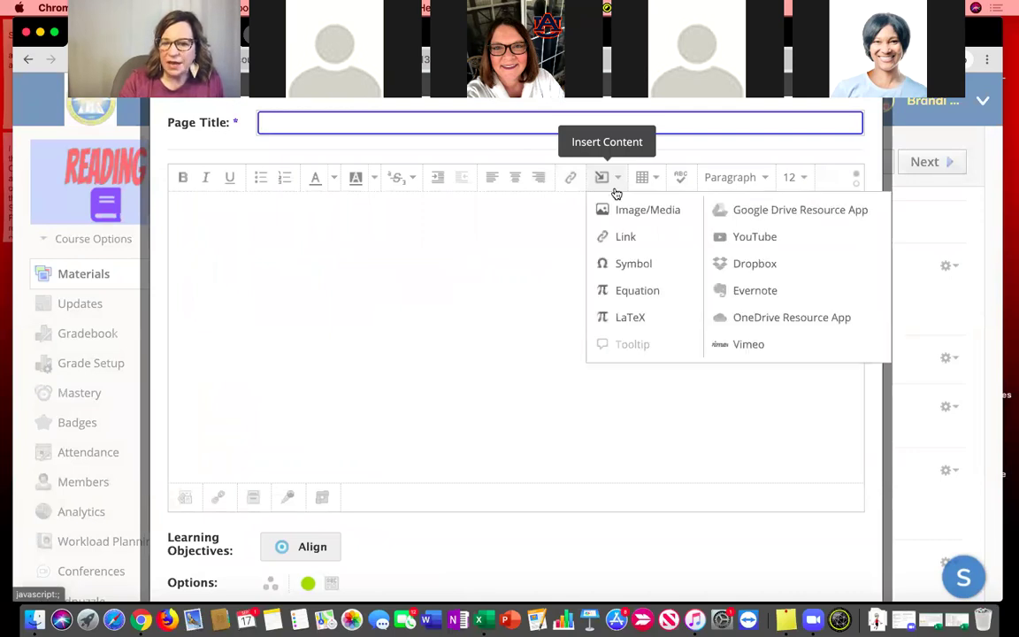
click(630, 212)
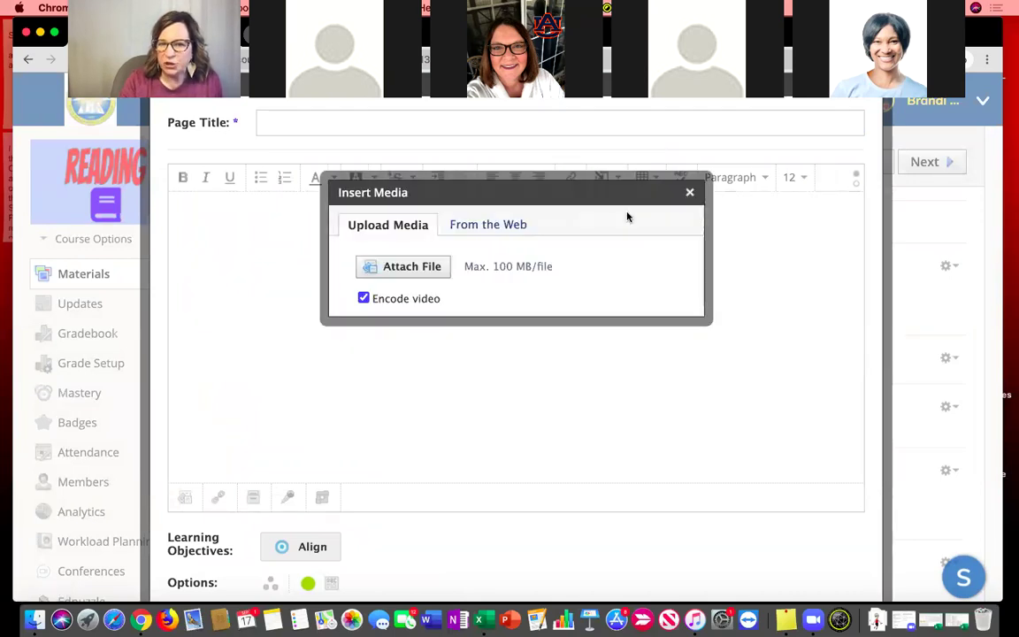
click(484, 229)
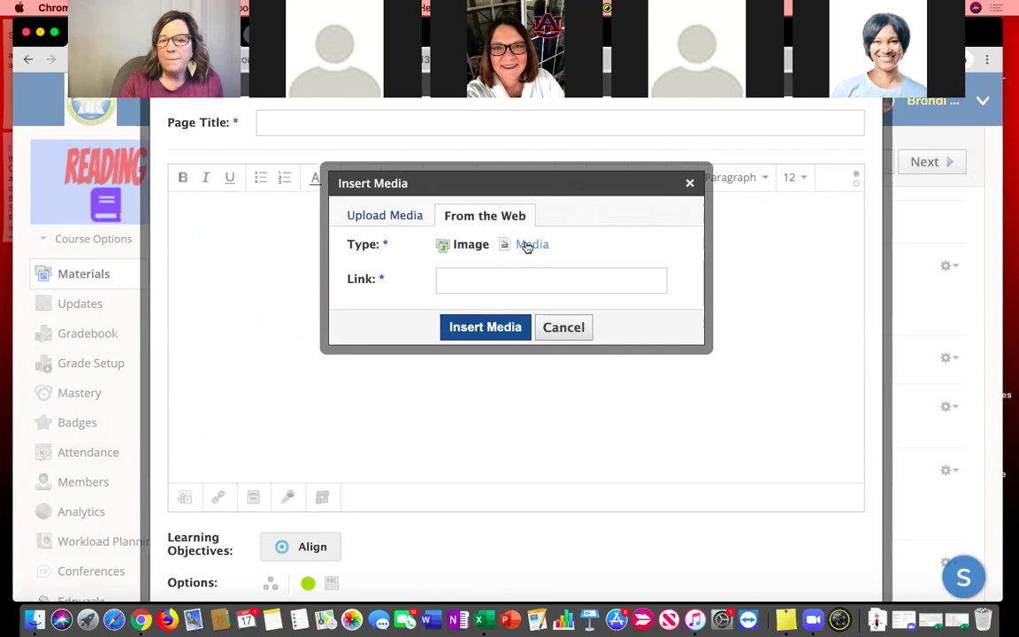
click(501, 282)
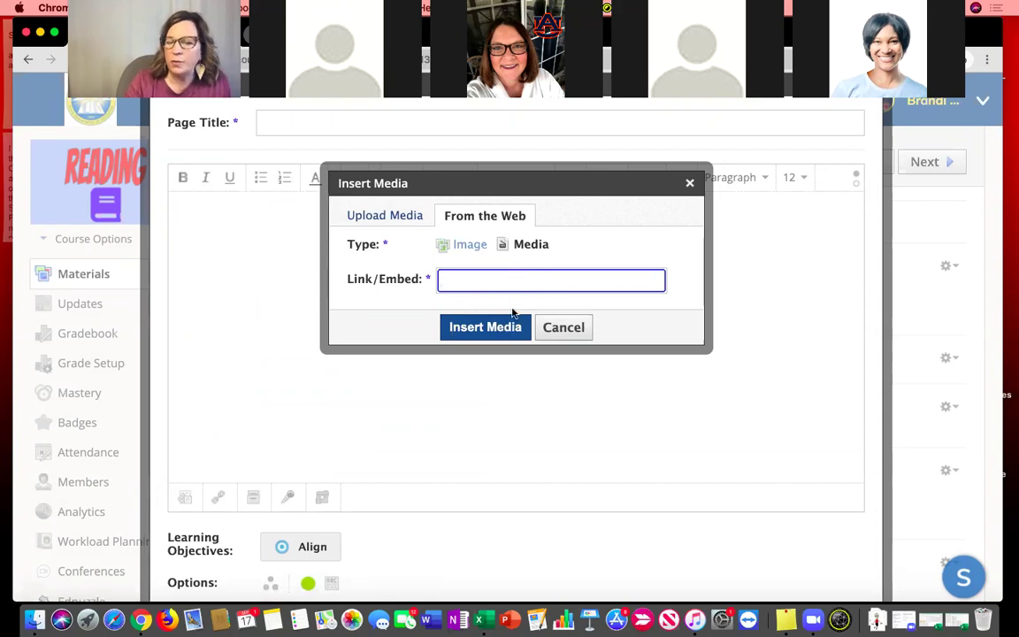
click(690, 183)
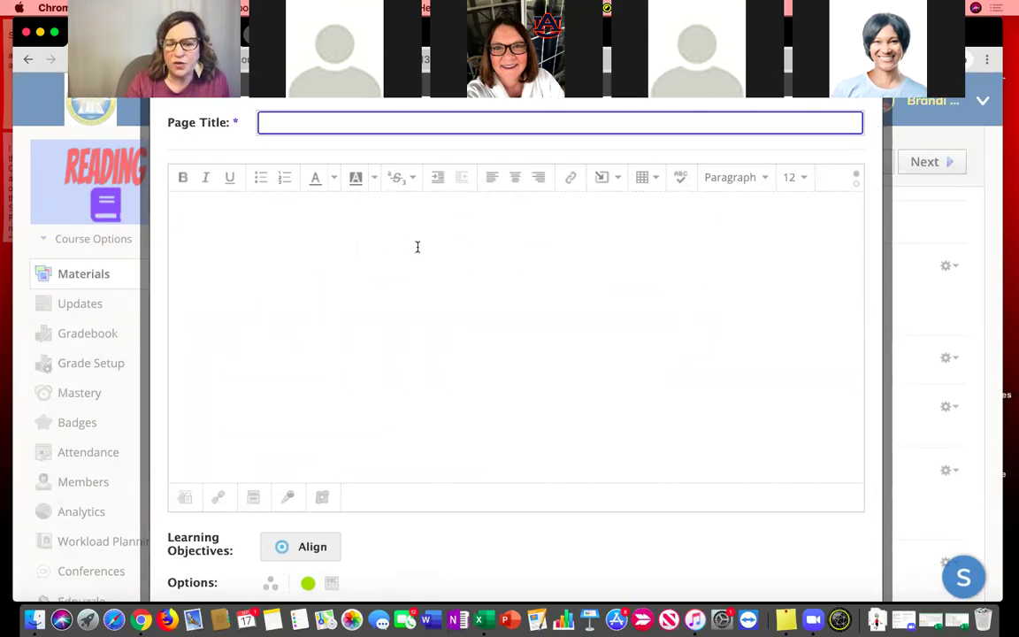
scroll(411, 344, down, 5)
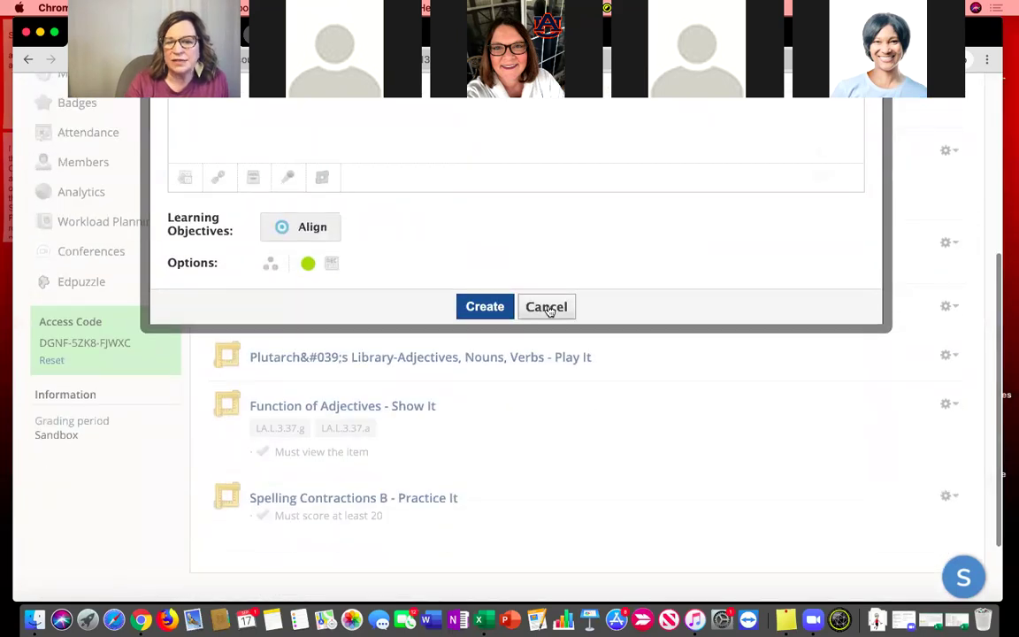
click(534, 310)
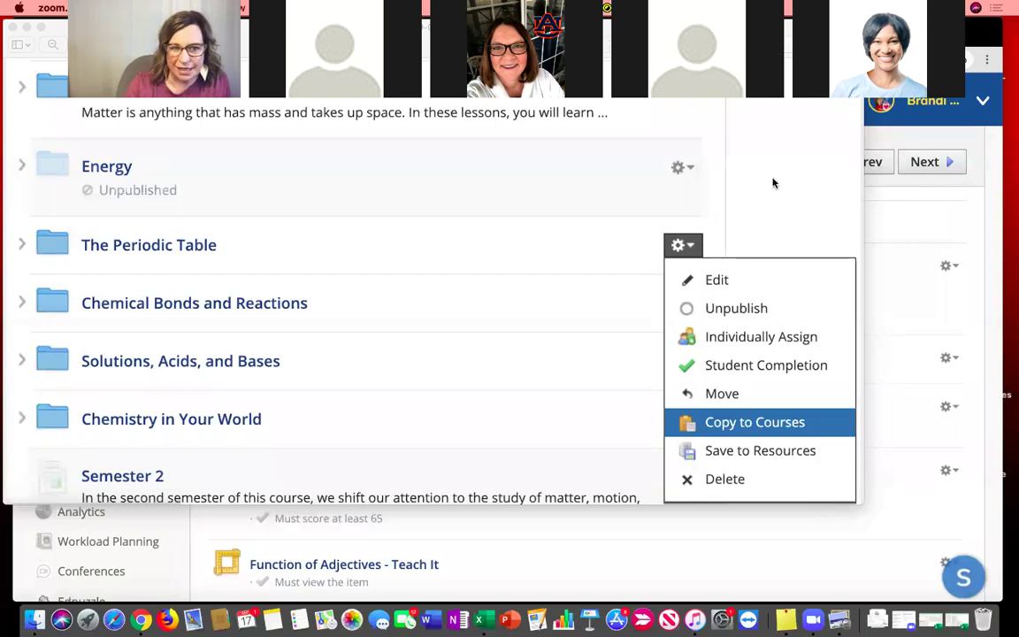
- Switch from the screenshot in Preview back to Schoology in Chrome and open the Oneonta City Demo (Elementary) course
drag(49, 36, 89, 104)
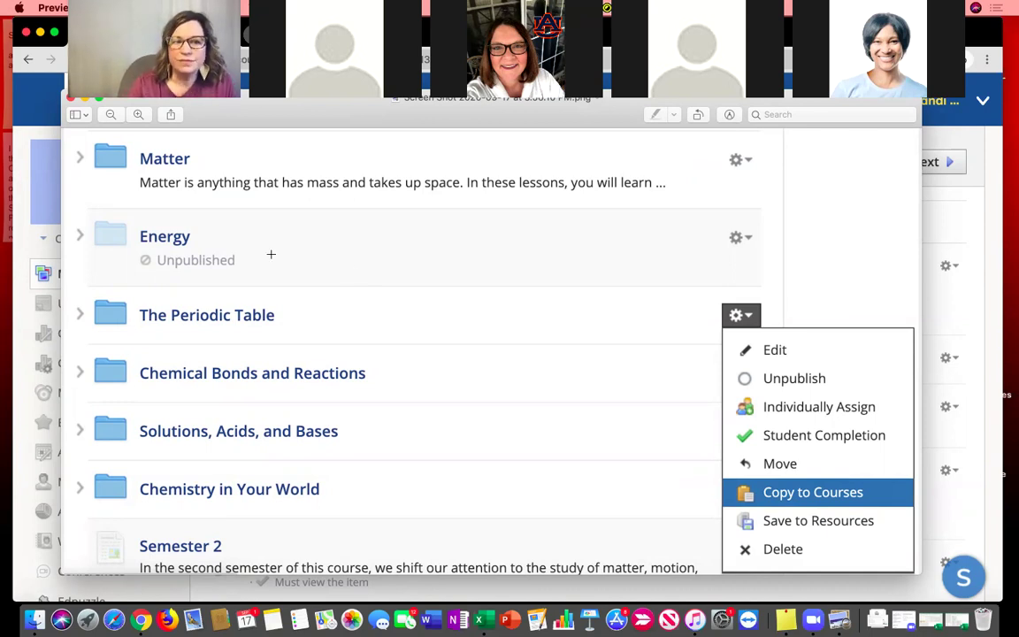
click(22, 156)
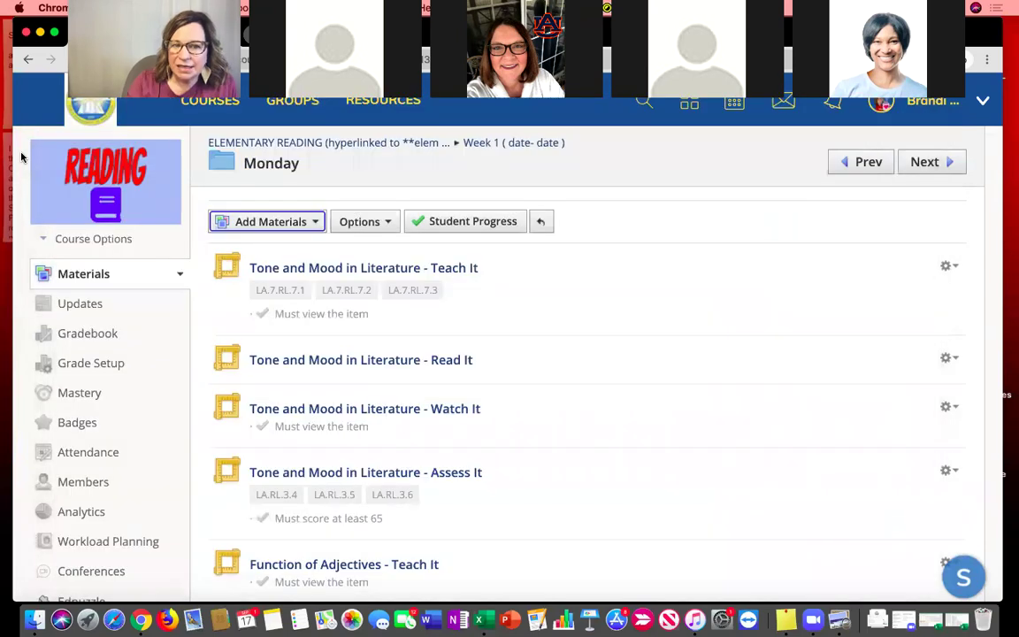
click(210, 105)
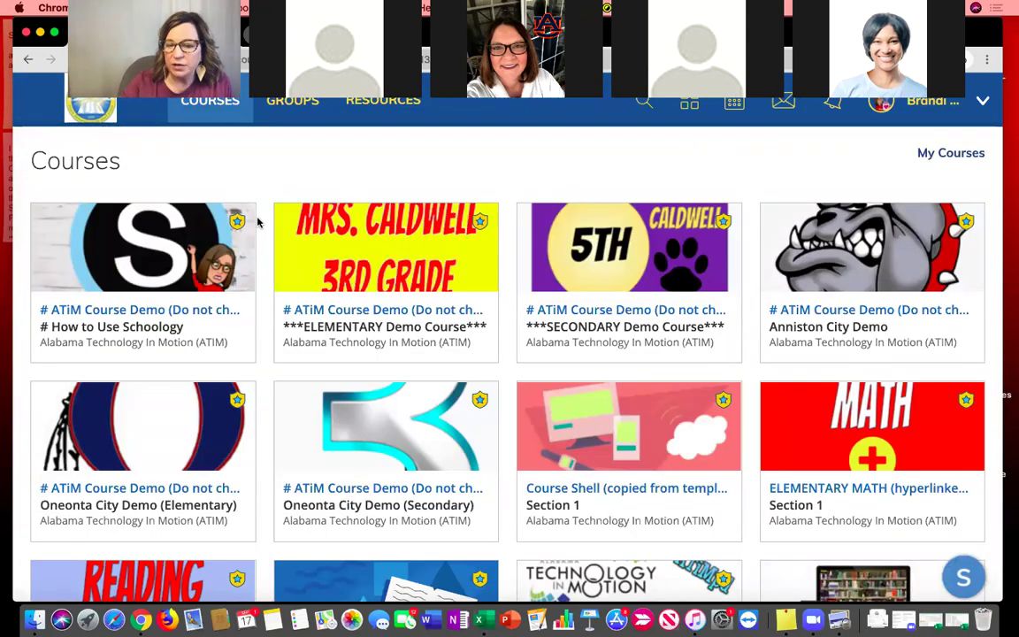
scroll(596, 548, down, 3)
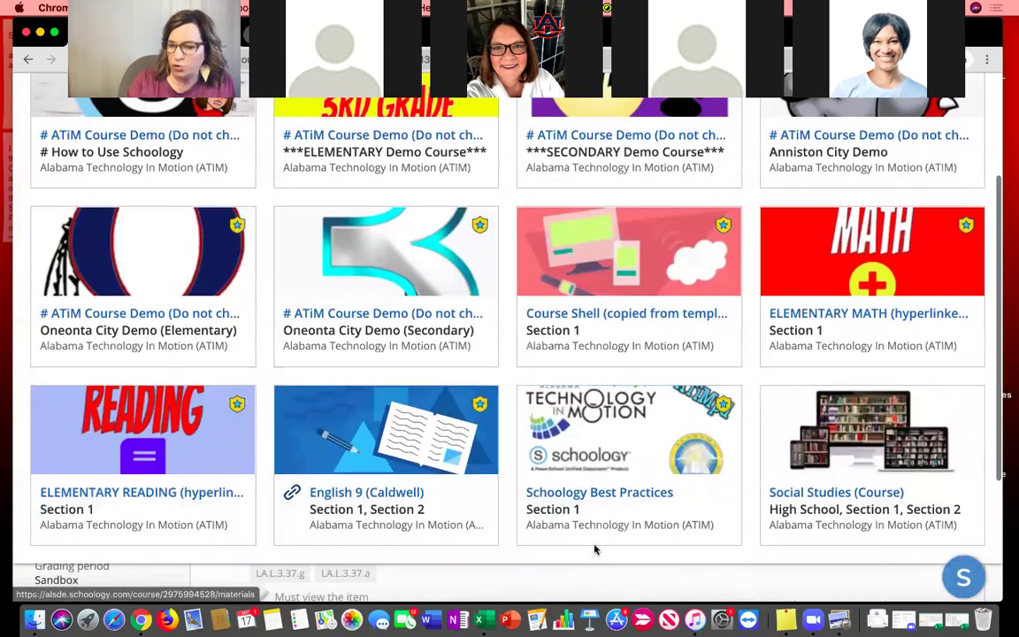
scroll(598, 492, down, 1)
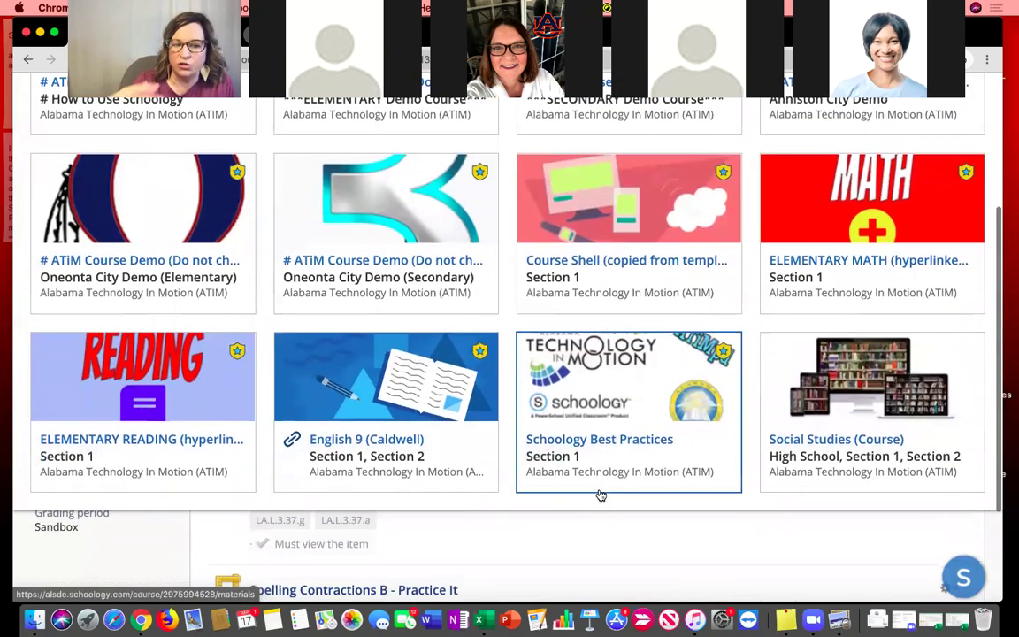
scroll(364, 395, up, 3)
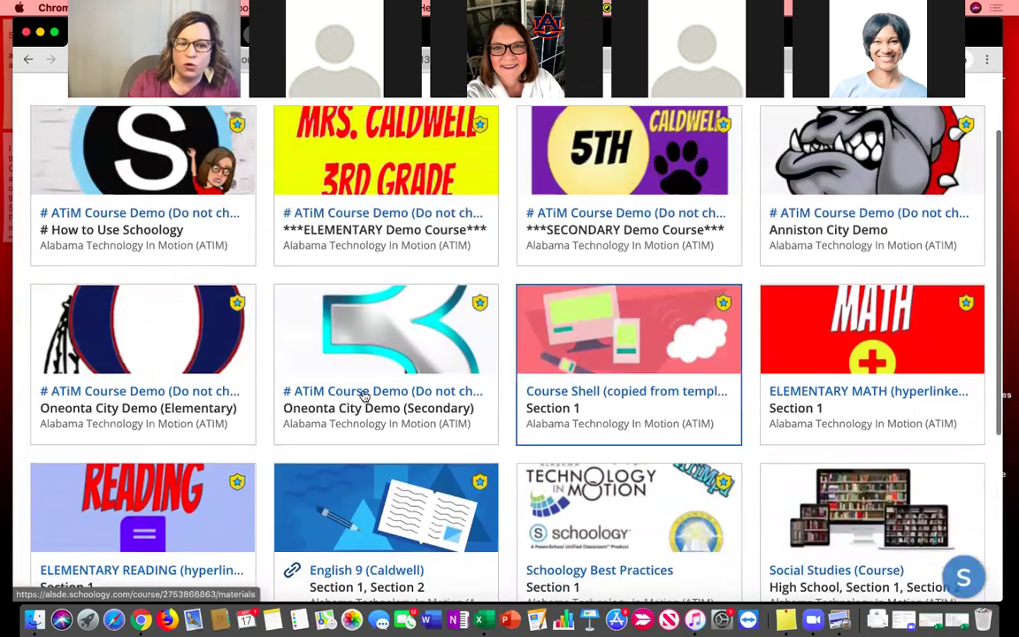
click(186, 390)
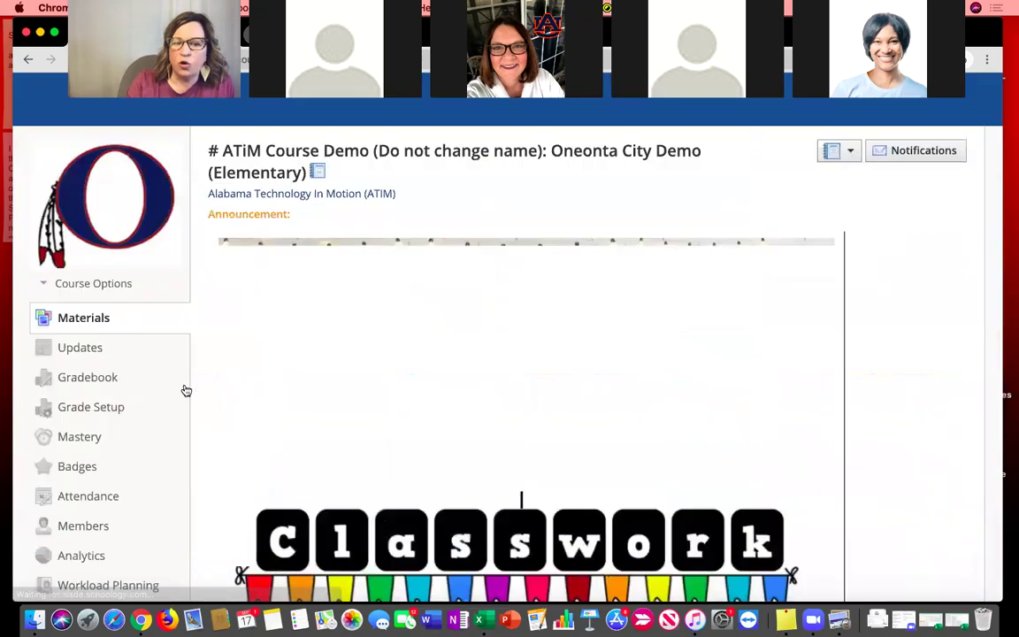
- Open the Reading Assignment folder from the course's Classwork graphics and look through its materials for a folder to copy
scroll(251, 234, down, 10)
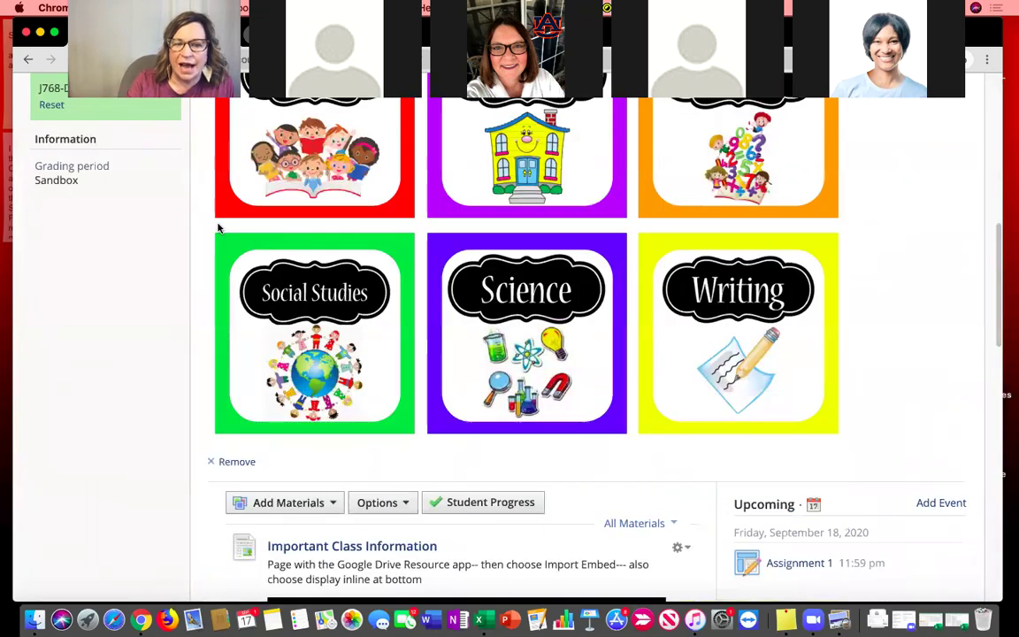
scroll(221, 230, up, 4)
click(299, 377)
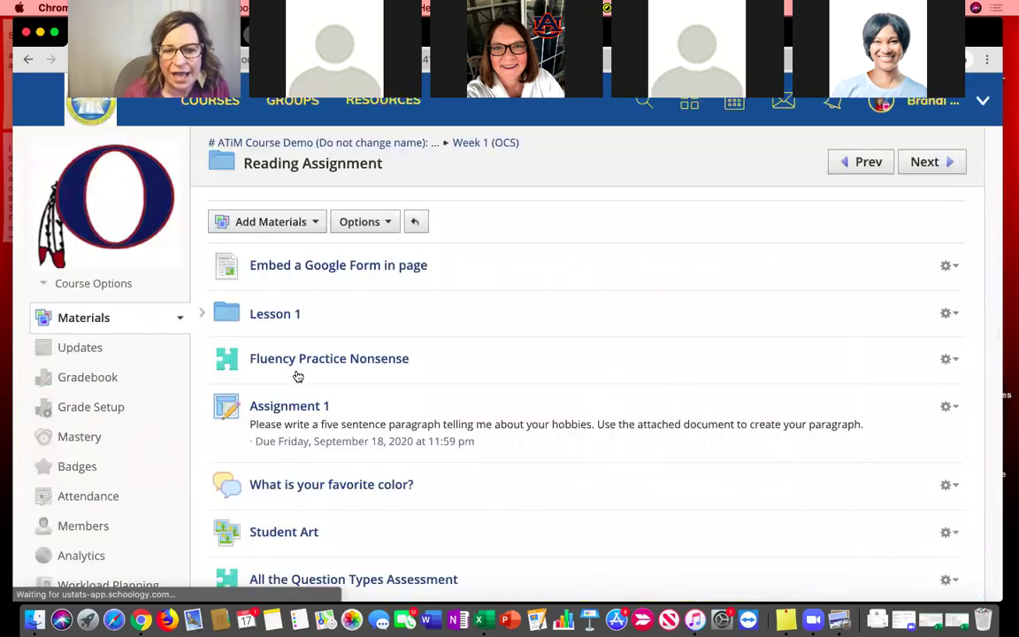
scroll(299, 377, down, 4)
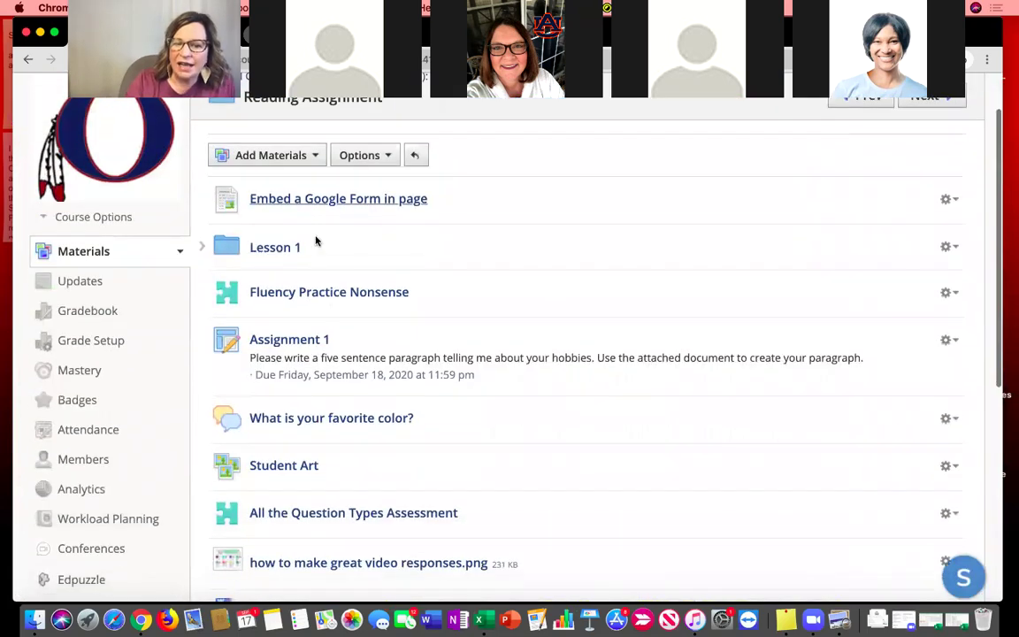
scroll(311, 445, down, 6)
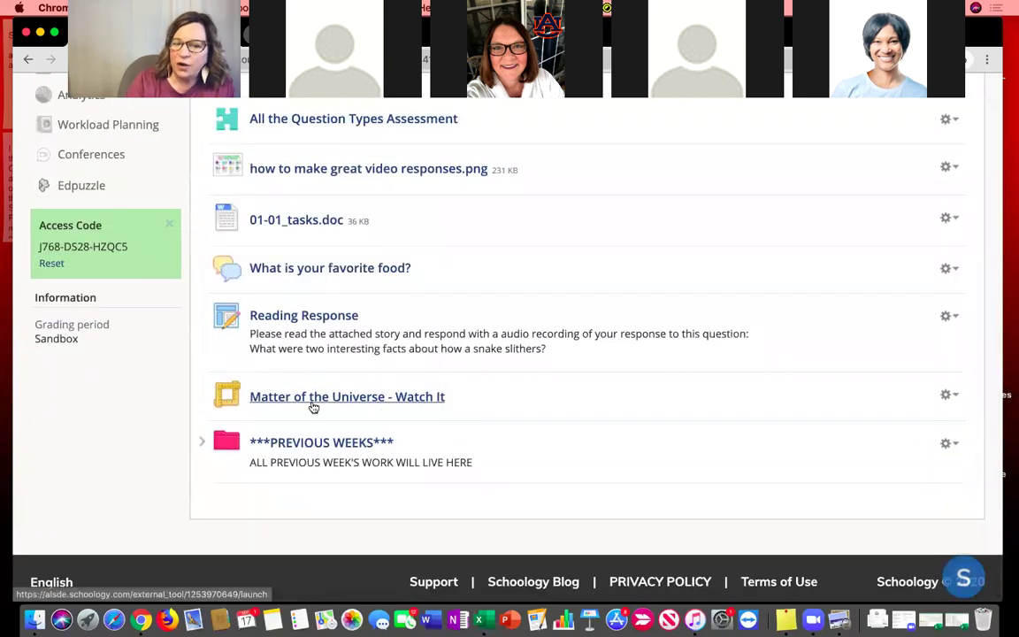
scroll(411, 405, up, 9)
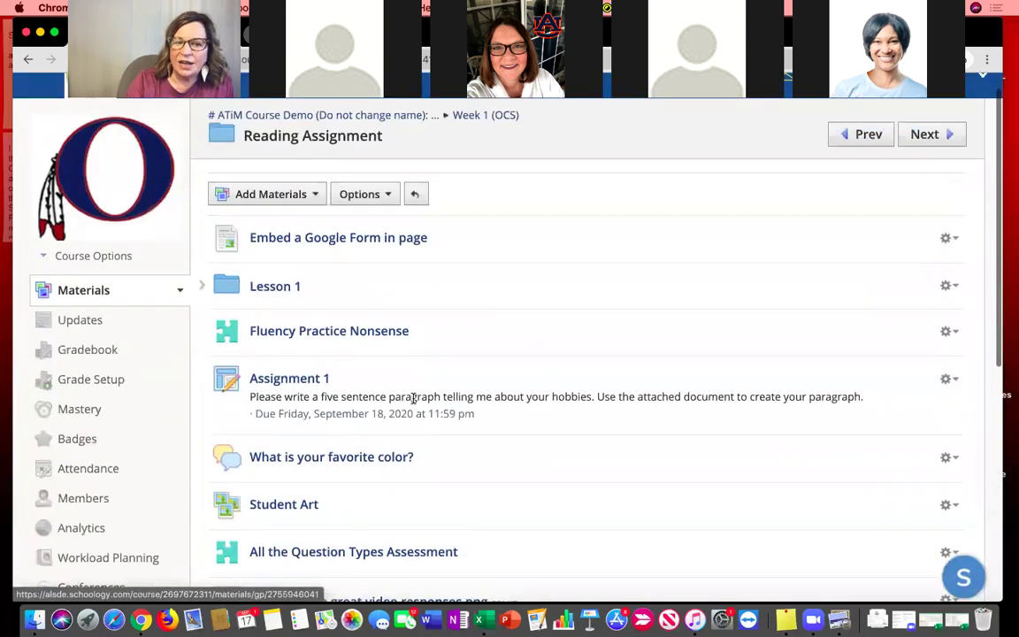
scroll(413, 399, up, 1)
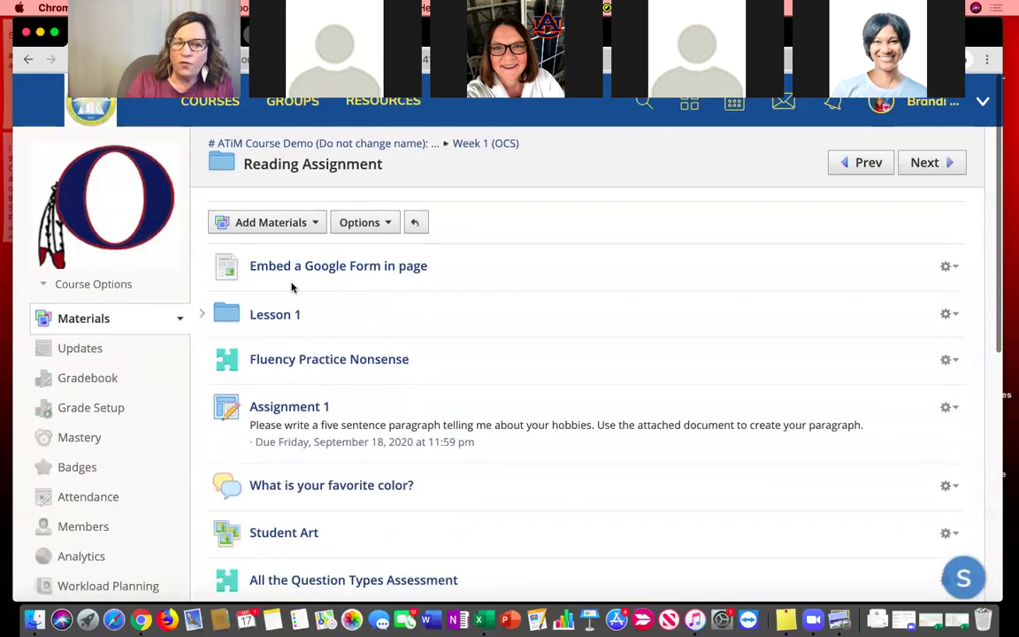
- Go back to the Week 1 (OCS) folder and open its Math Assignment folder
click(464, 142)
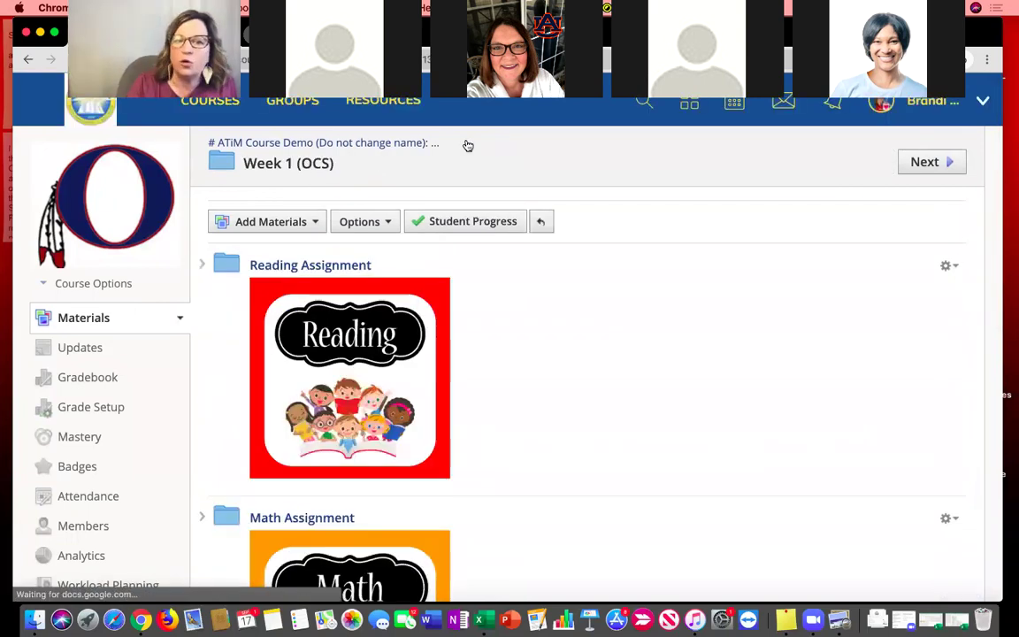
scroll(412, 407, down, 5)
click(323, 258)
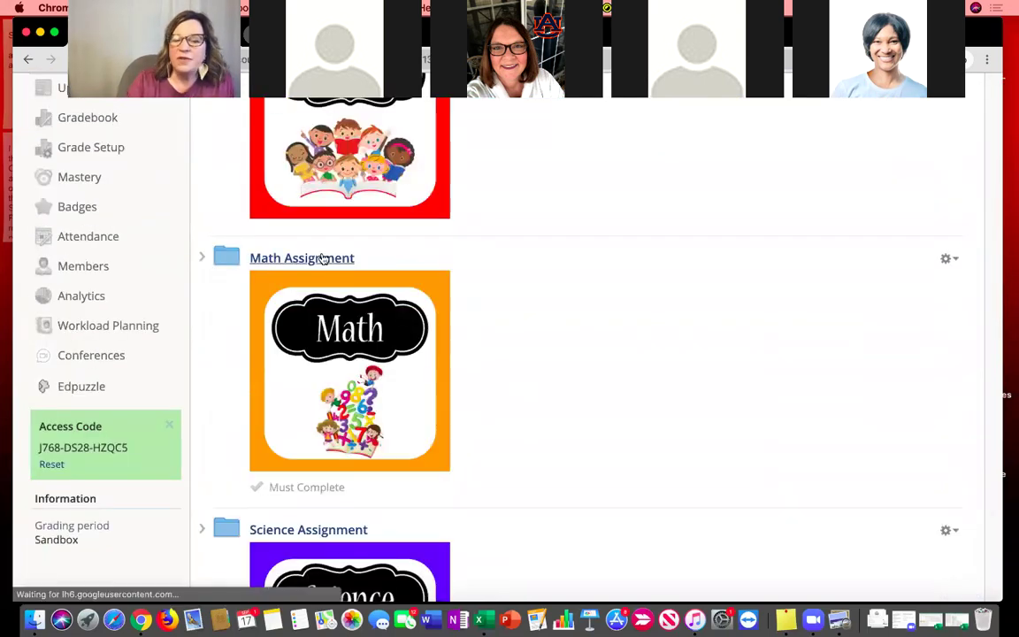
scroll(332, 314, down, 2)
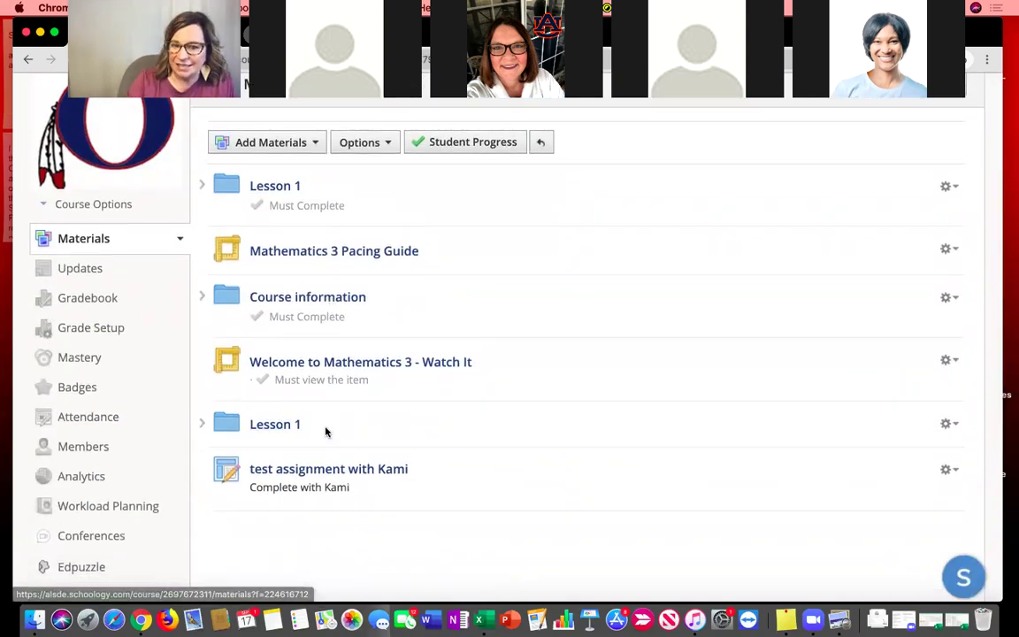
mouse_move(353, 404)
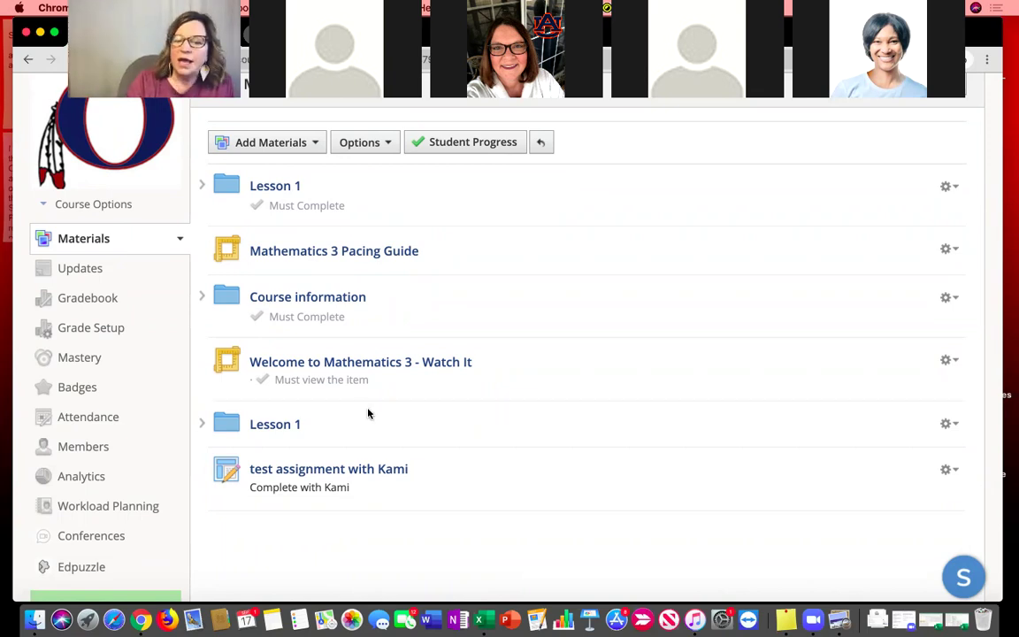
scroll(368, 413, down, 1)
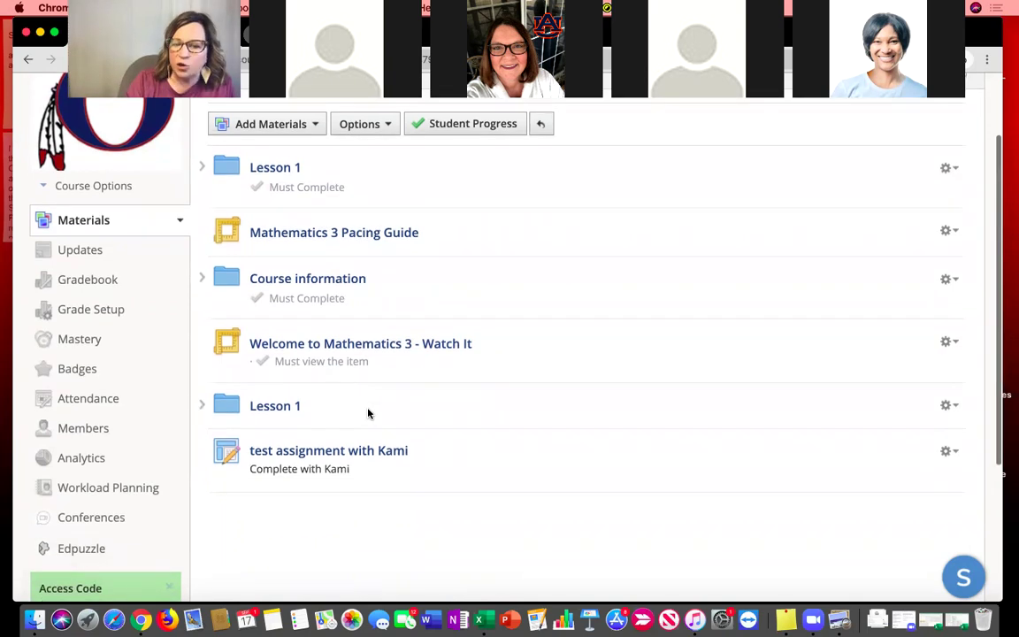
- Examine the materials in the Lesson 1 folder that has no completion rule, then return to the Math Assignment folder
click(253, 408)
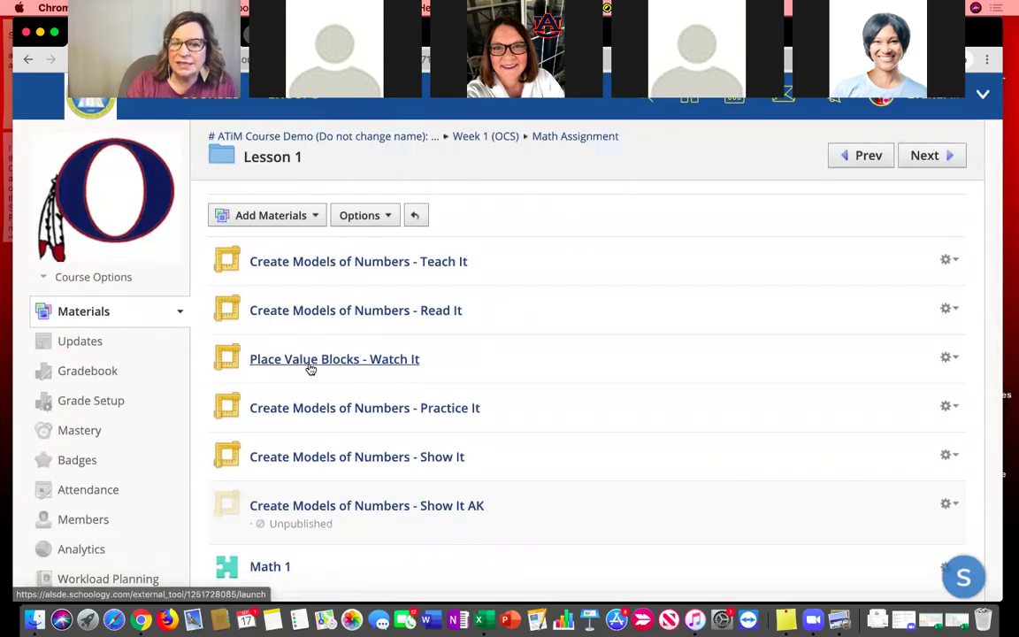
scroll(310, 369, down, 2)
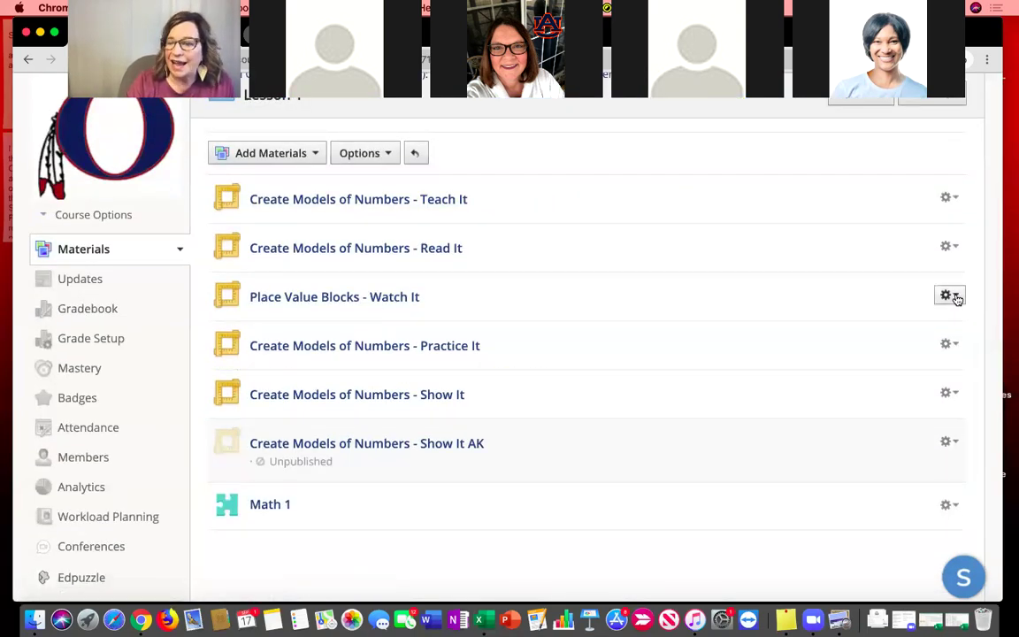
scroll(414, 259, up, 2)
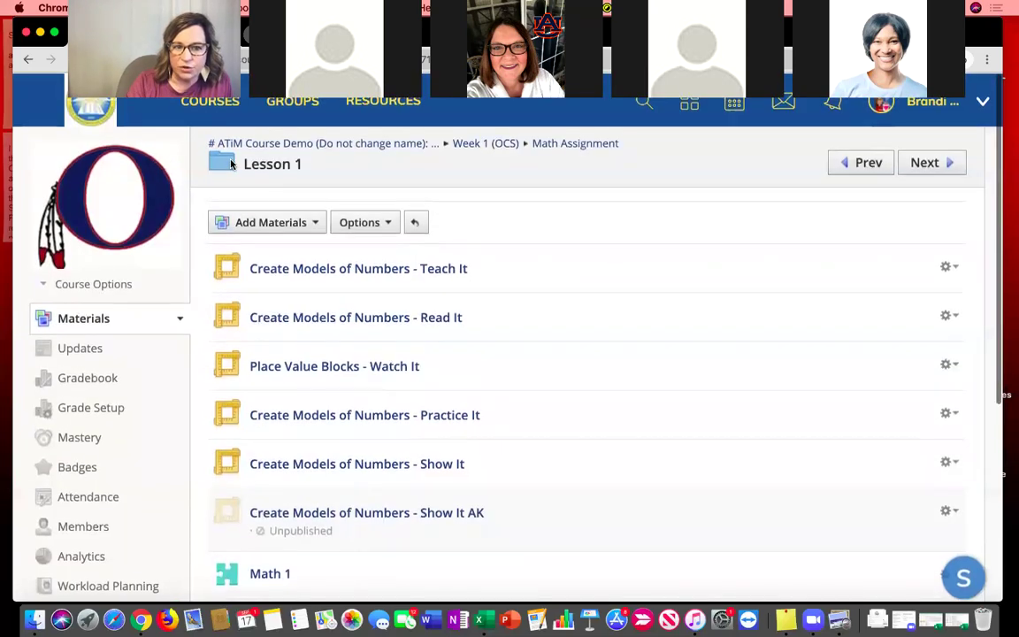
click(563, 146)
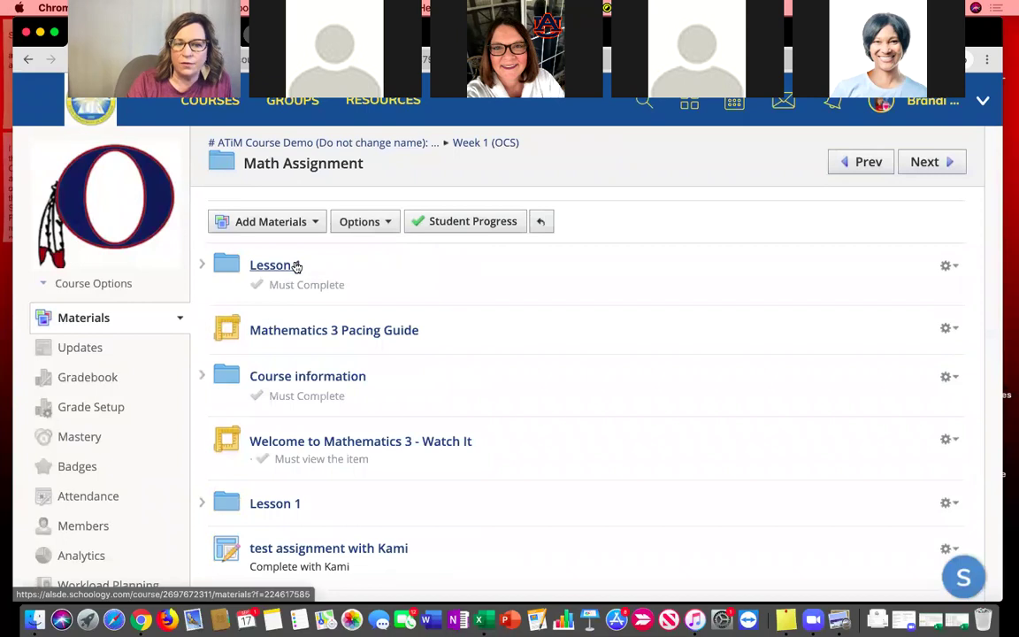
- Start copying the Lesson 1 folder without a completion rule to ELEMENTARY READING, choosing the Friday folder under Week 1 as its destination
scroll(557, 294, down, 2)
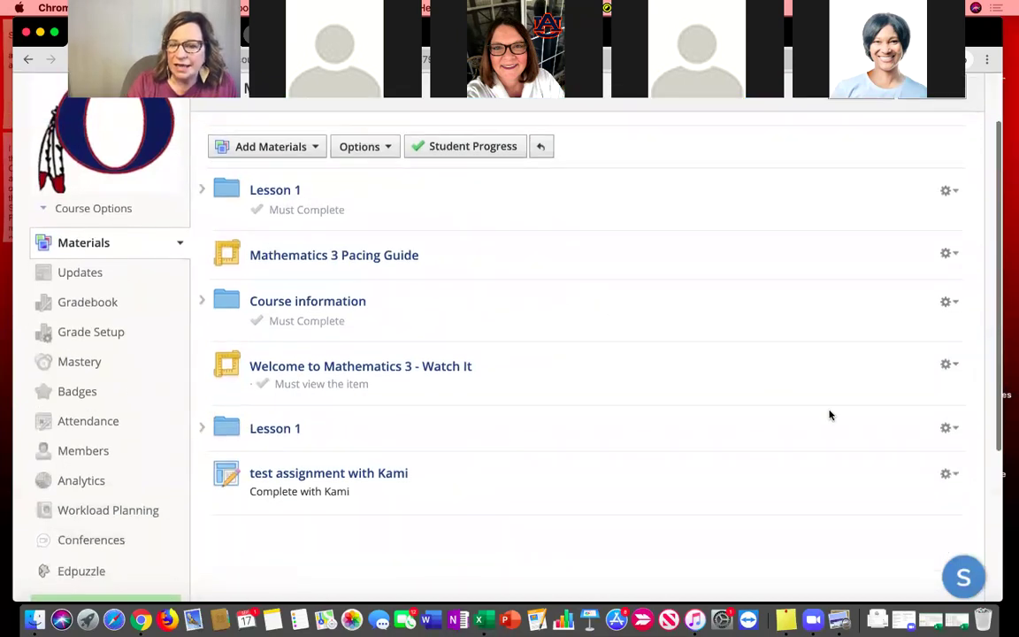
click(950, 428)
scroll(952, 442, down, 2)
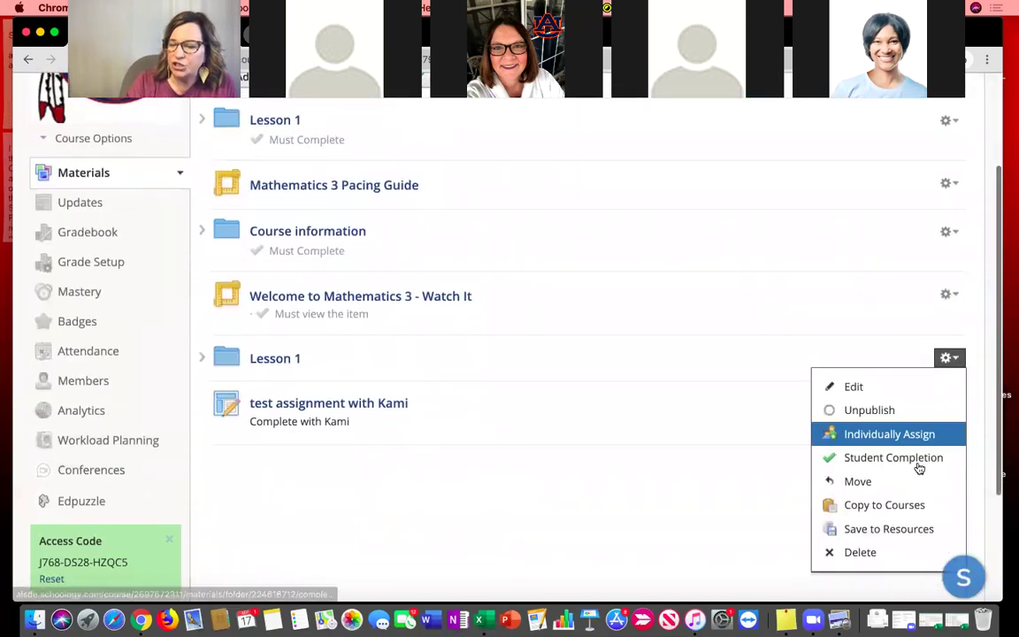
click(883, 511)
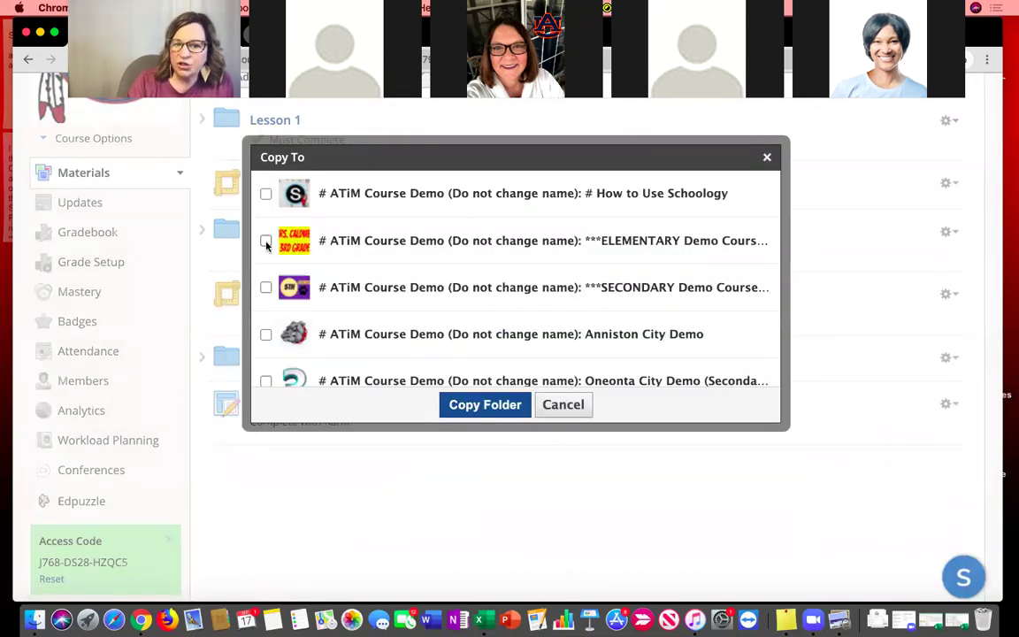
scroll(266, 246, down, 5)
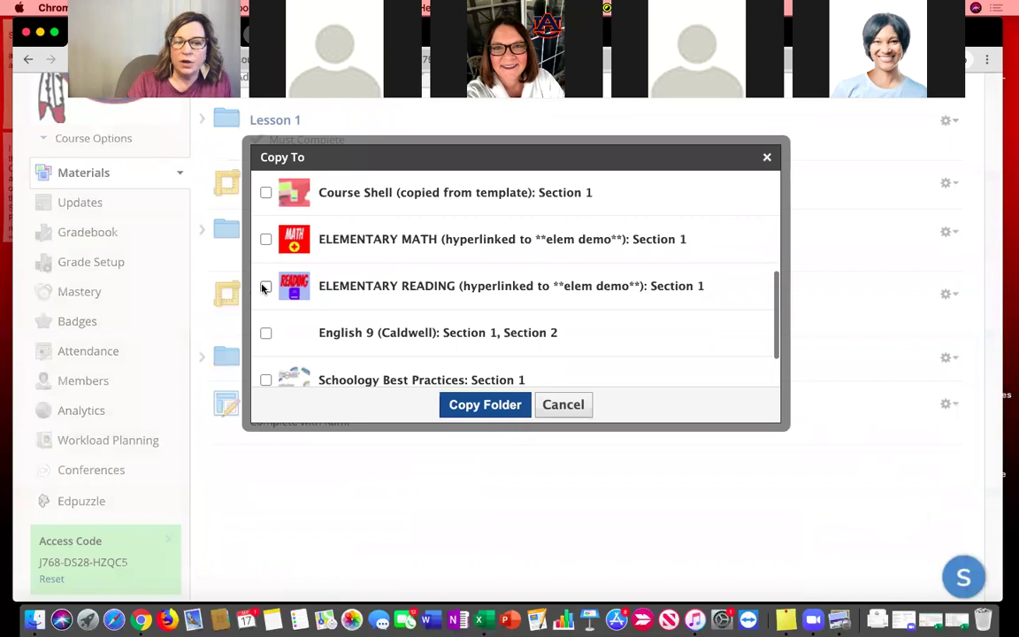
click(265, 286)
scroll(452, 309, down, 1)
click(460, 309)
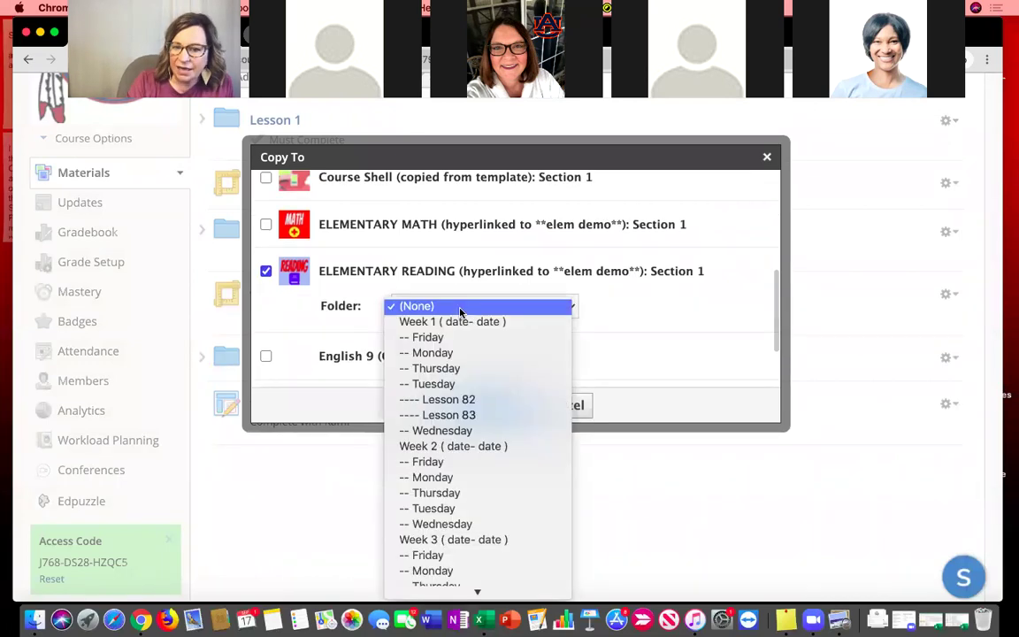
click(454, 338)
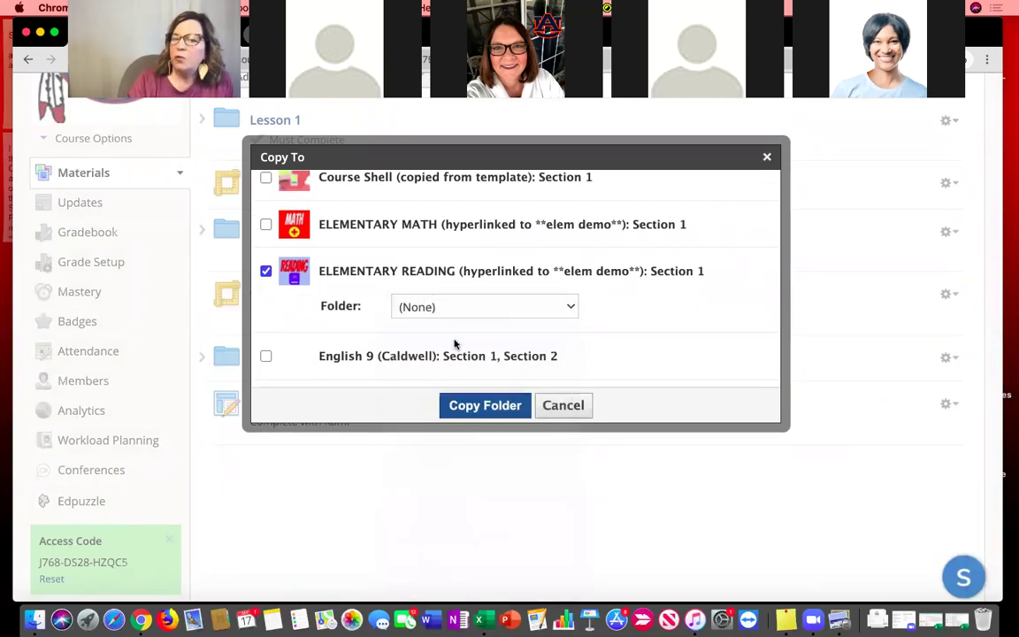
- Add English 9, Section 1 and Section 2, as another copy destination, then cancel copying the folder
scroll(348, 319, down, 1)
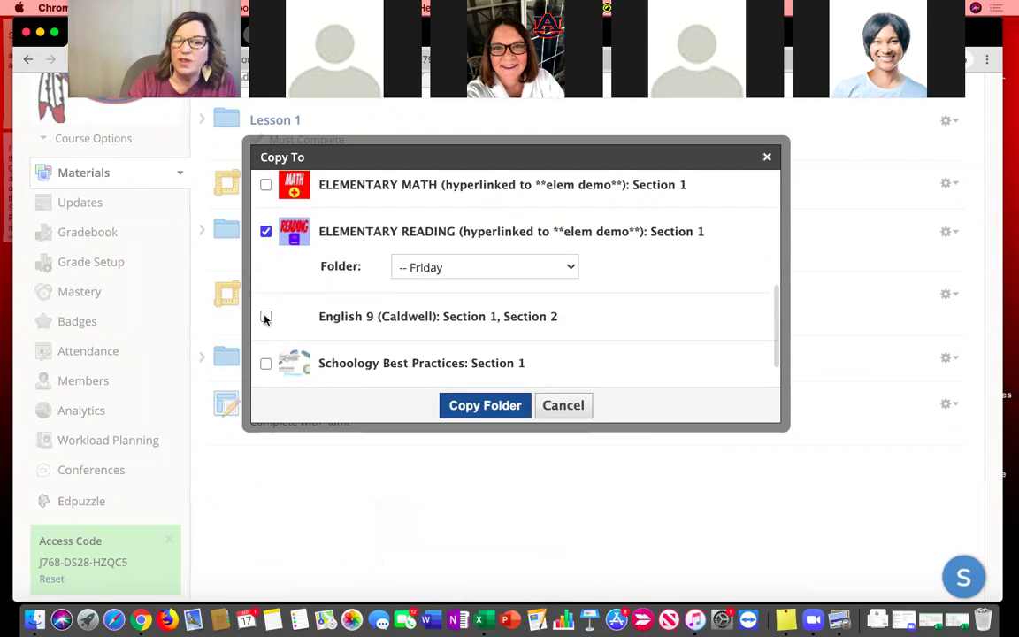
click(265, 317)
scroll(264, 318, down, 2)
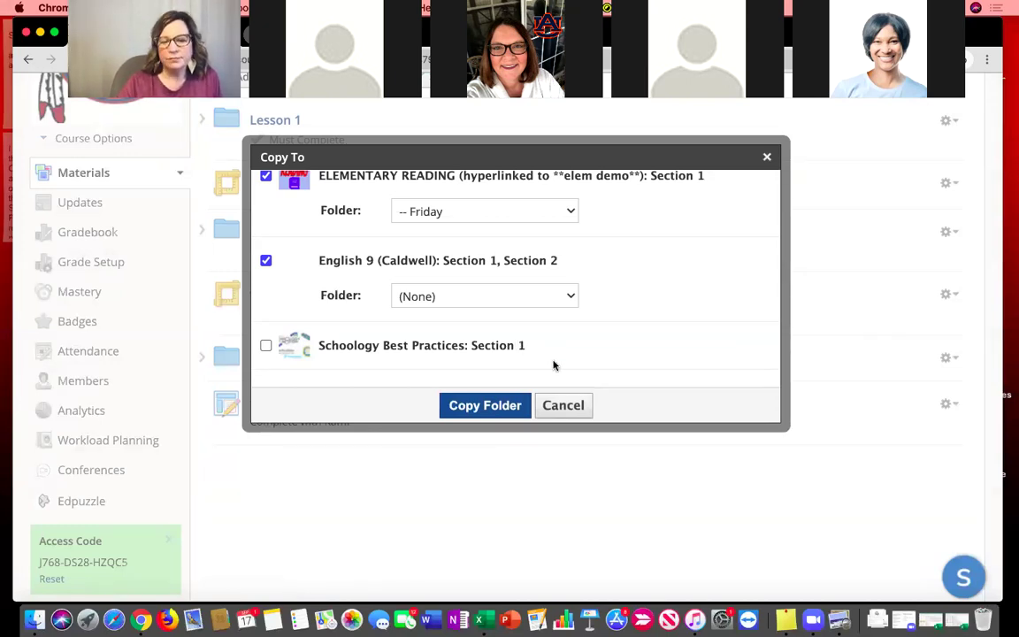
click(562, 405)
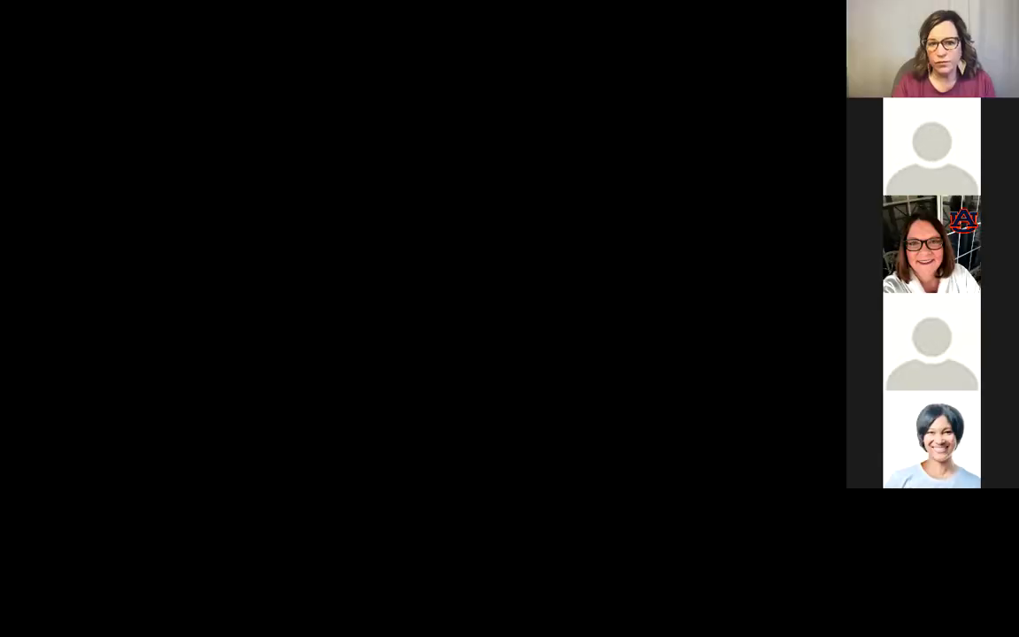
- Open the Embed a Google Form in page item from Week 1's Reading Assignment folder and look over its embedded quiz
scroll(365, 289, up, 3)
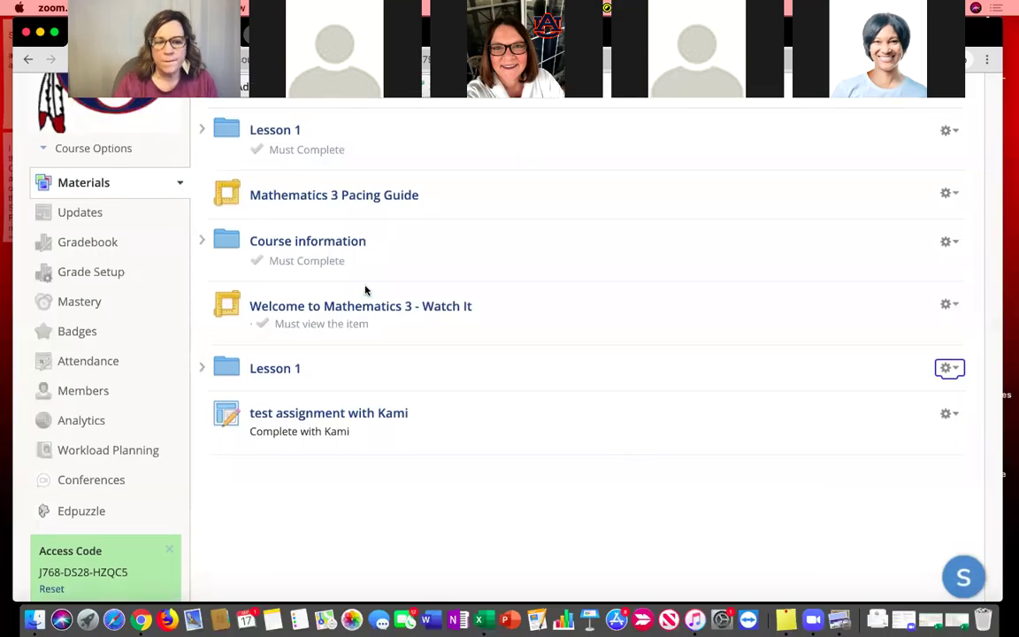
scroll(365, 289, down, 2)
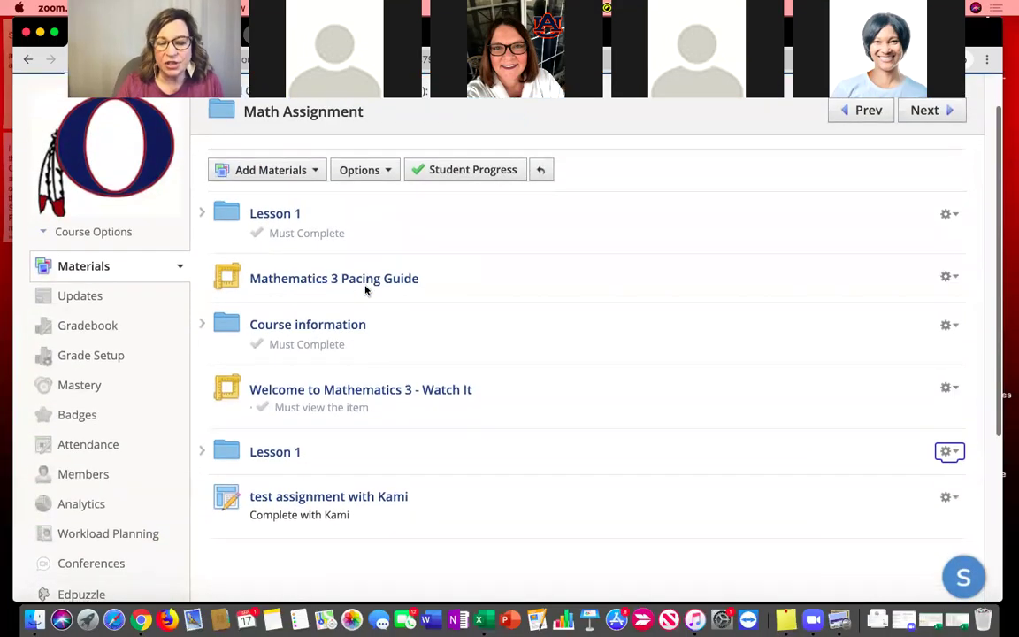
scroll(365, 290, up, 3)
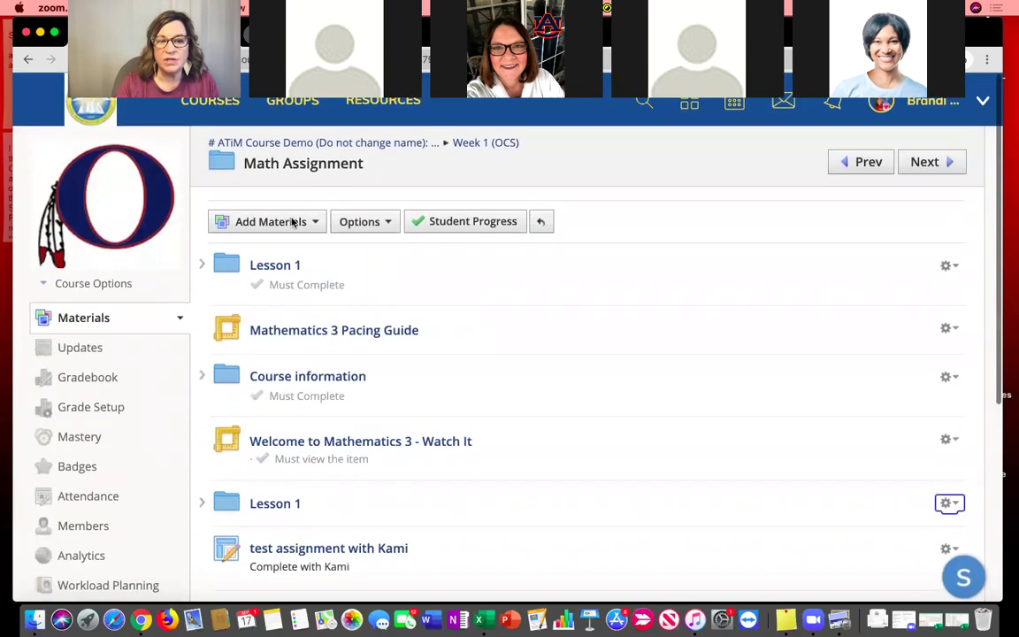
click(468, 143)
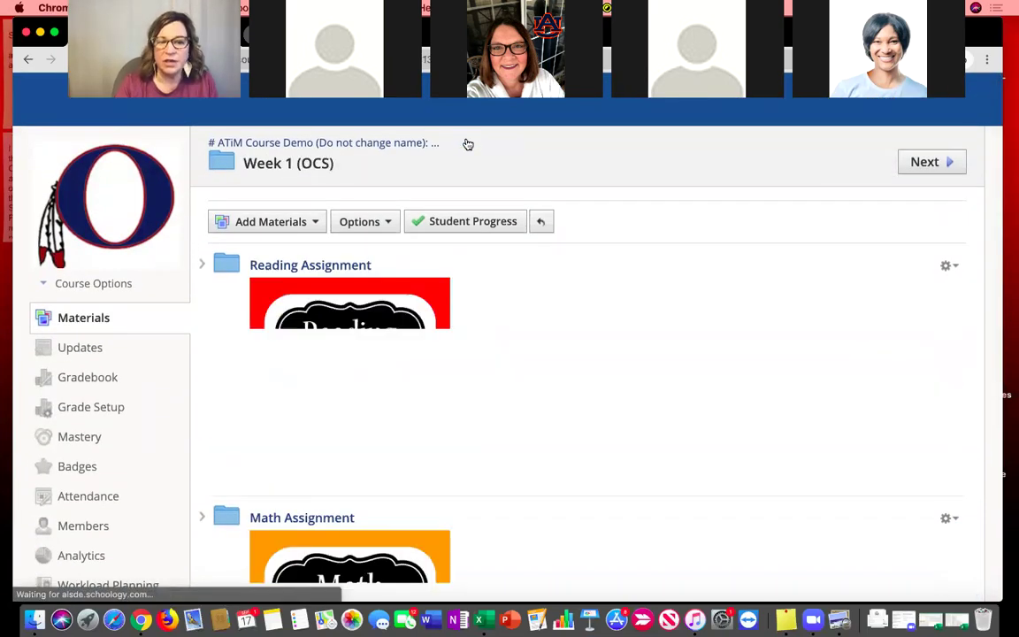
click(317, 267)
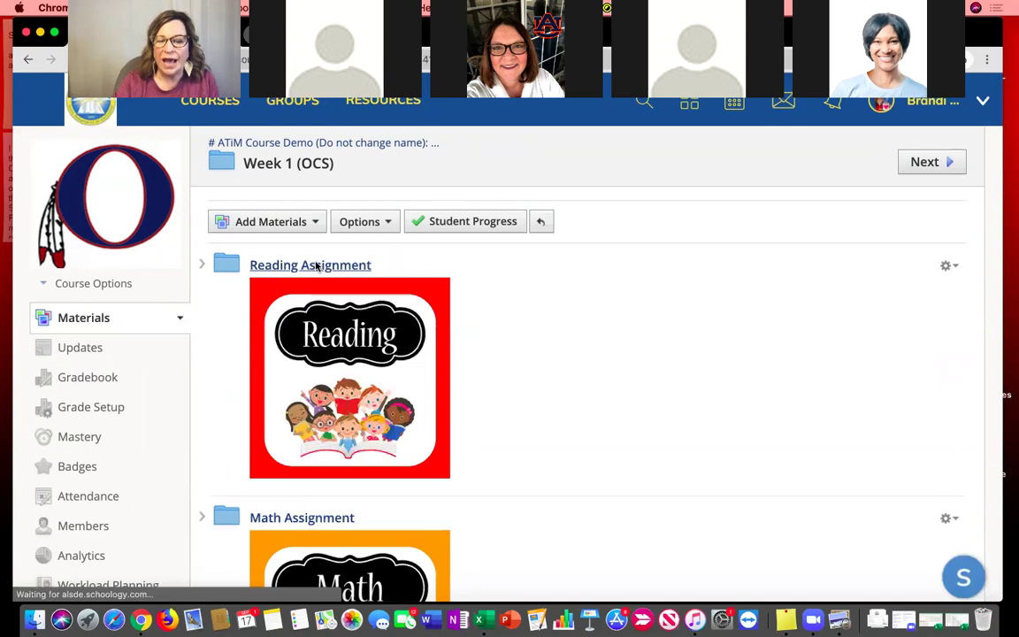
scroll(431, 384, down, 1)
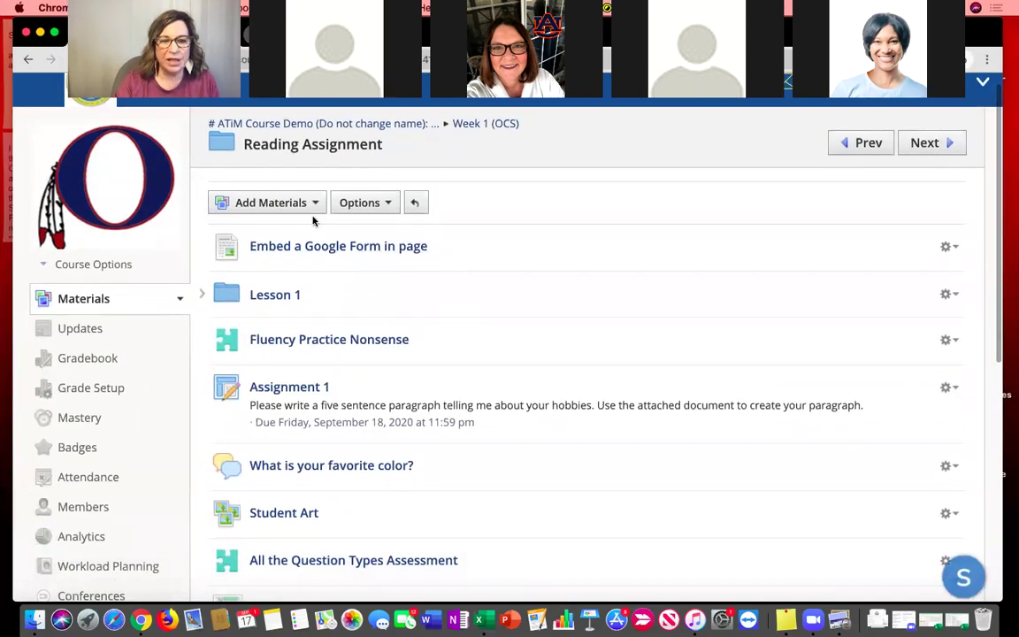
click(381, 254)
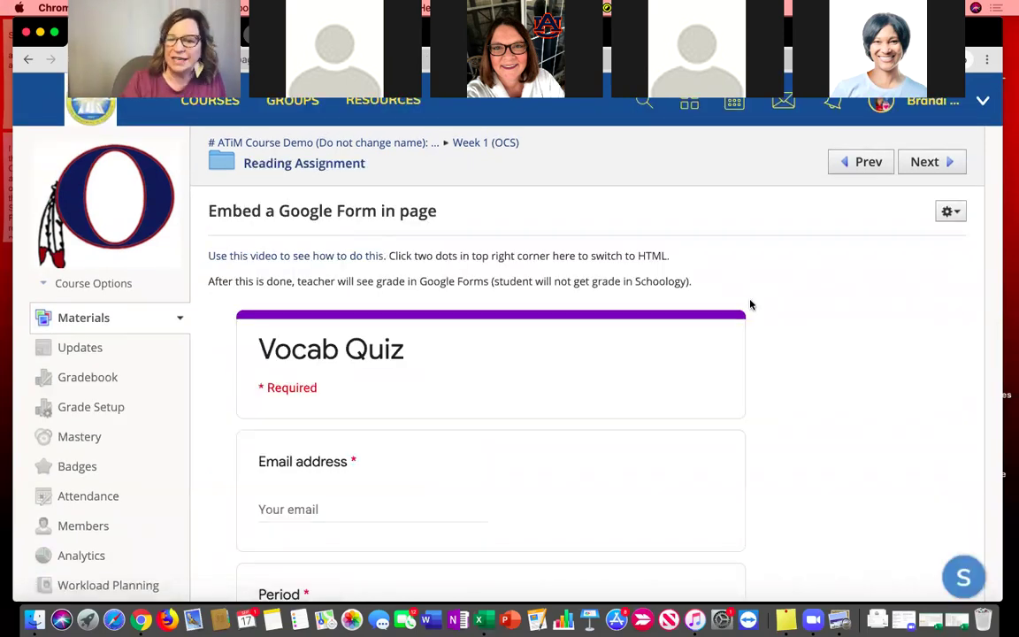
scroll(783, 318, down, 5)
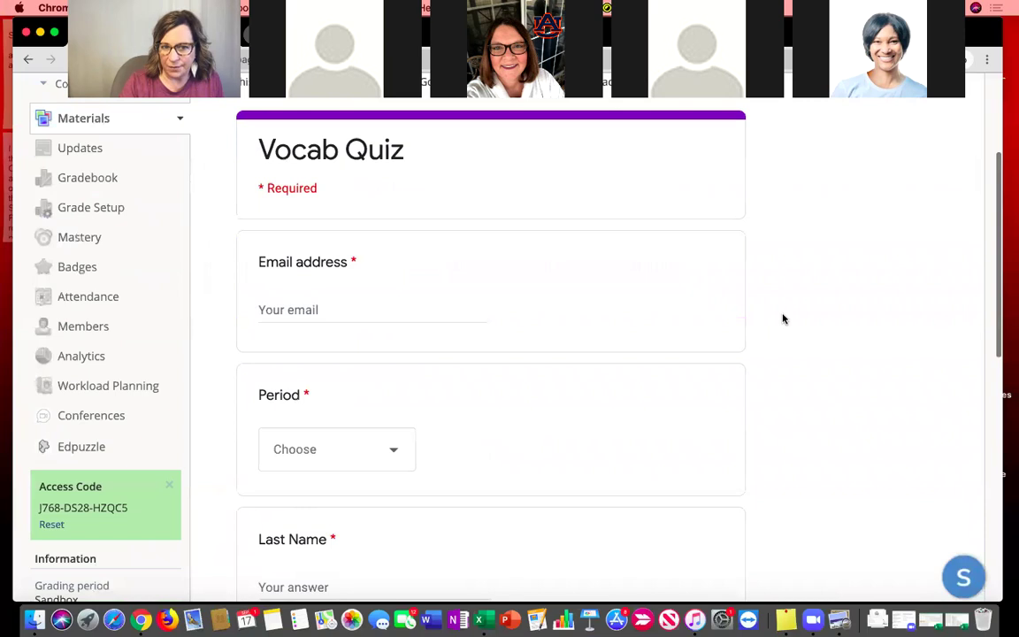
scroll(783, 318, up, 4)
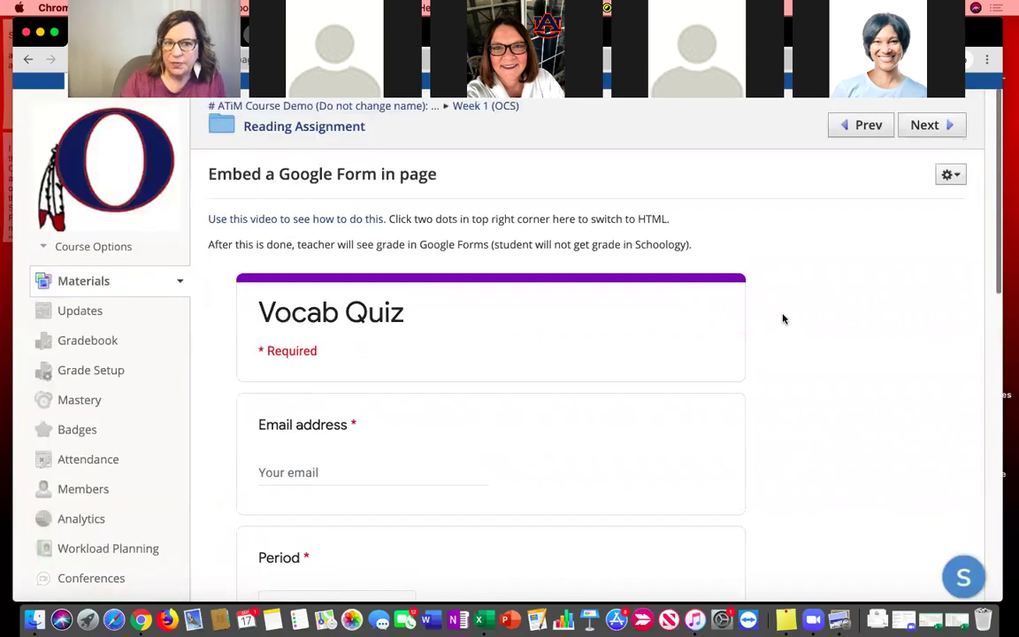
- Edit the Embed a Google Form in page item to display inline and save the changes
click(953, 181)
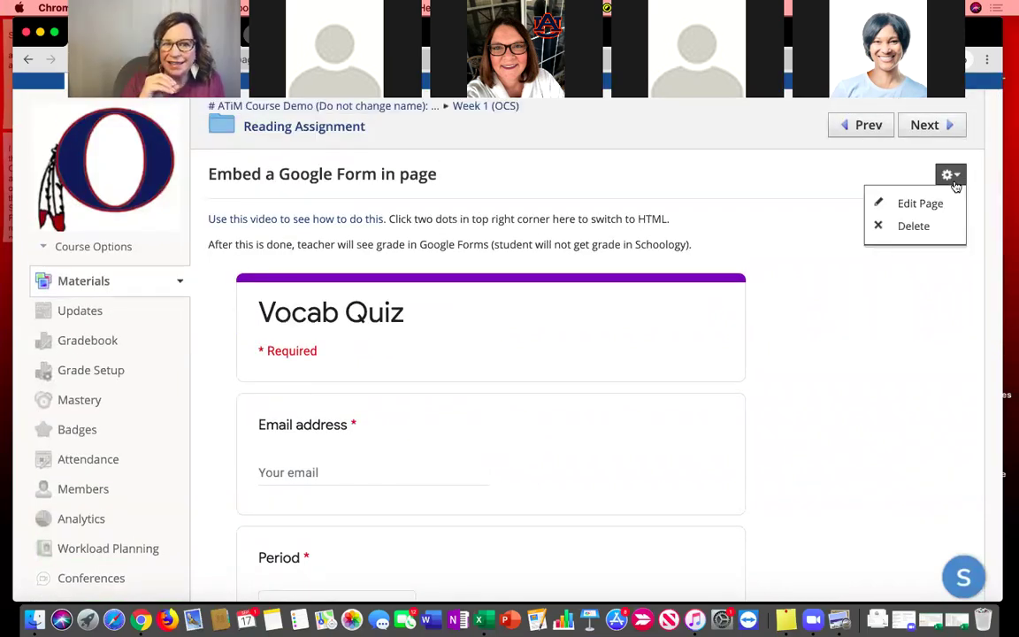
click(929, 205)
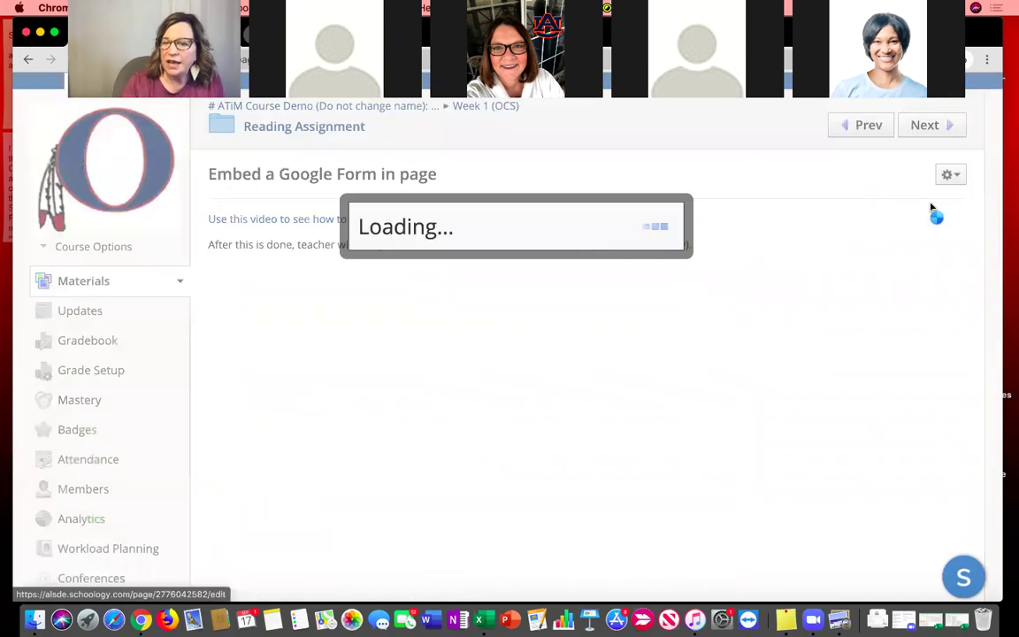
scroll(788, 367, down, 5)
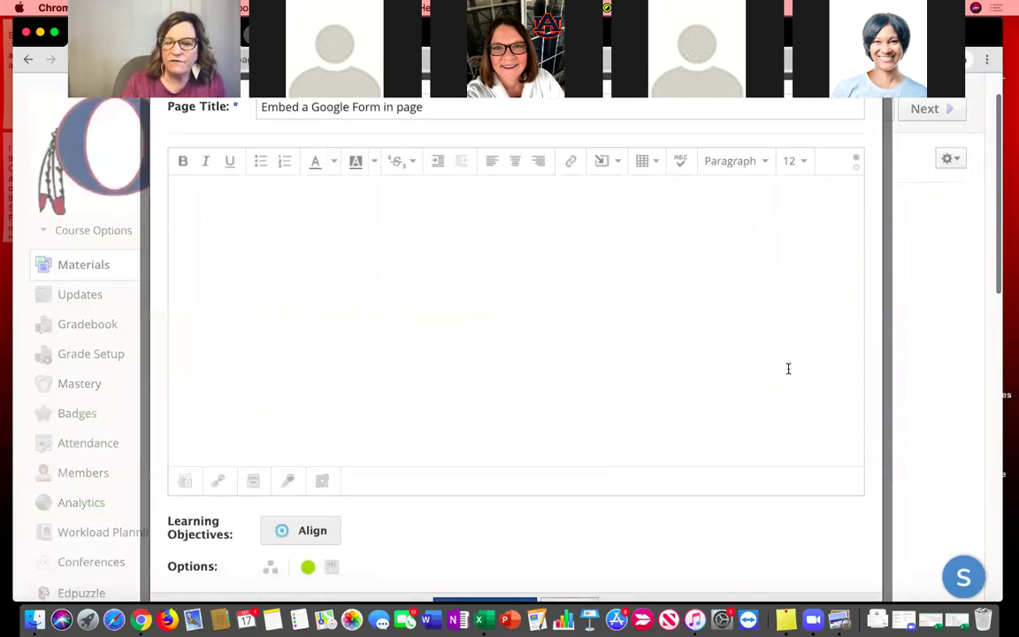
scroll(789, 374, down, 2)
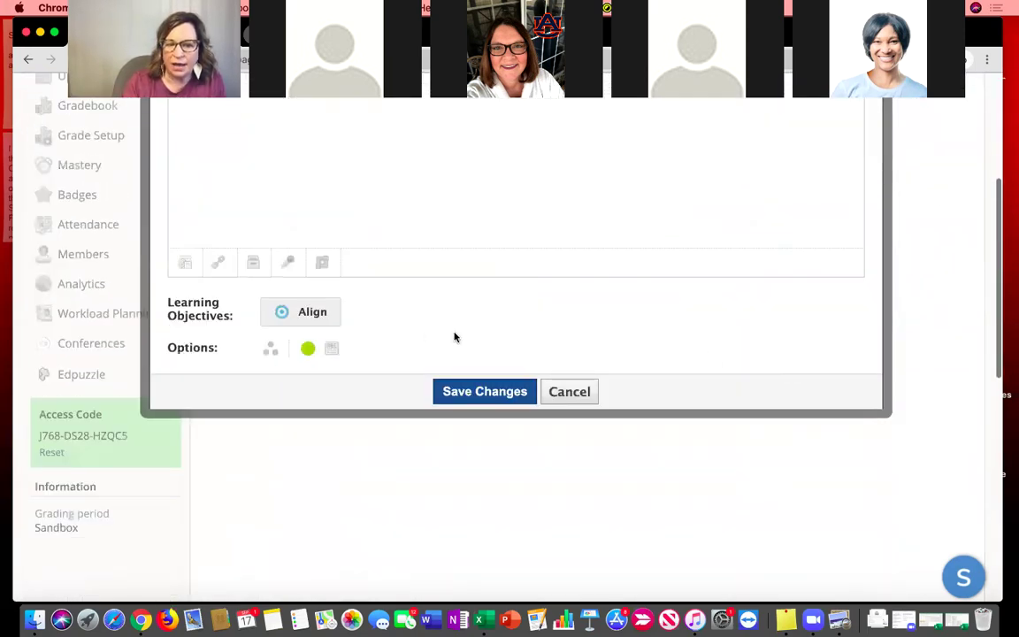
click(333, 349)
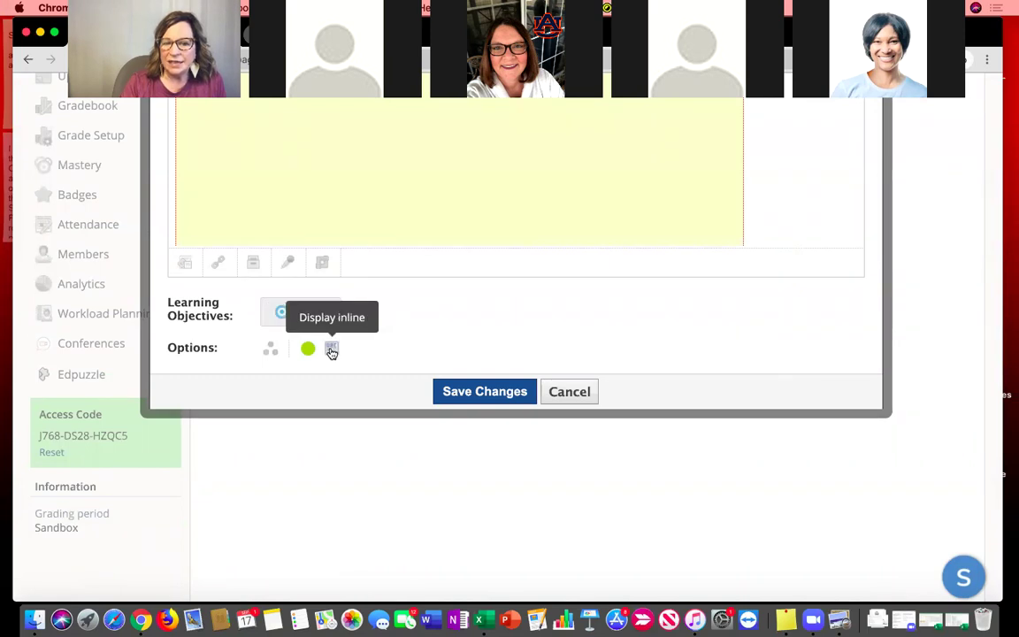
click(456, 392)
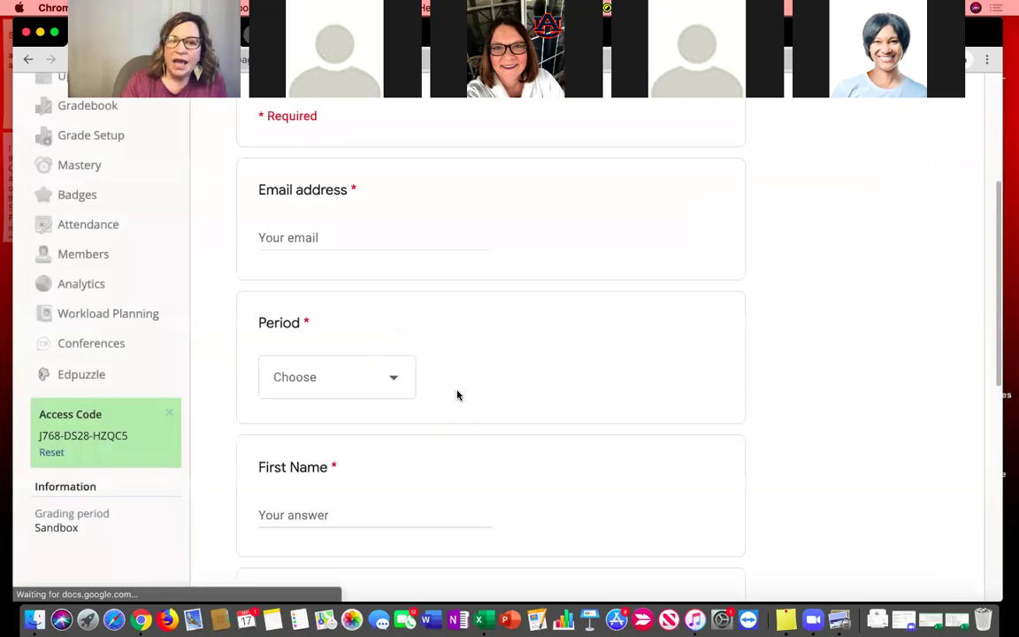
- Return to the Reading Assignment folder and examine the Vocab Quiz form displayed inline among the materials
click(324, 171)
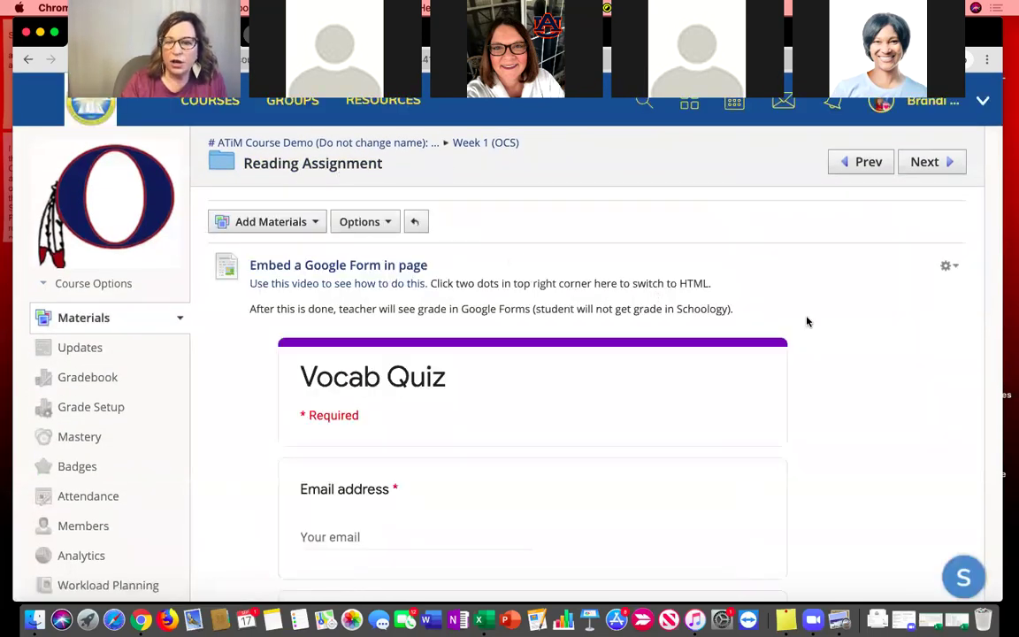
scroll(811, 326, down, 1)
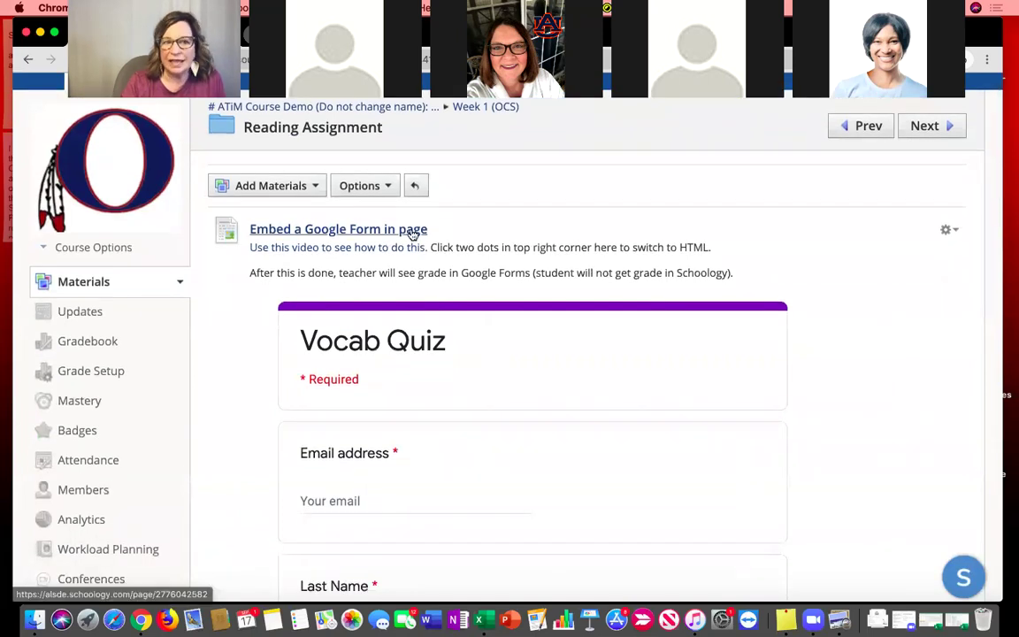
scroll(817, 394, down, 10)
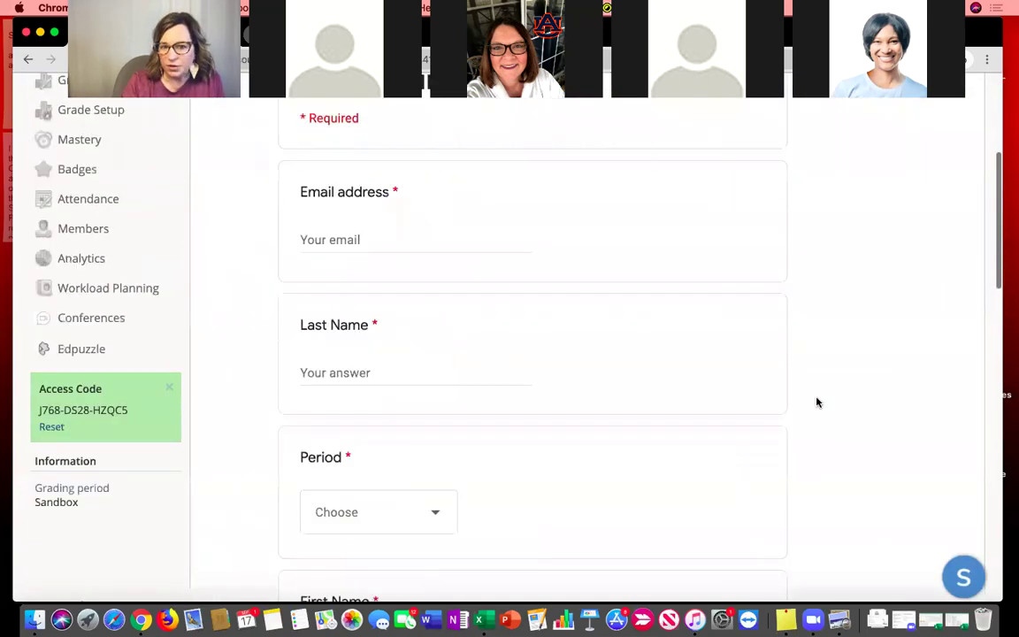
scroll(817, 401, down, 3)
scroll(816, 401, up, 12)
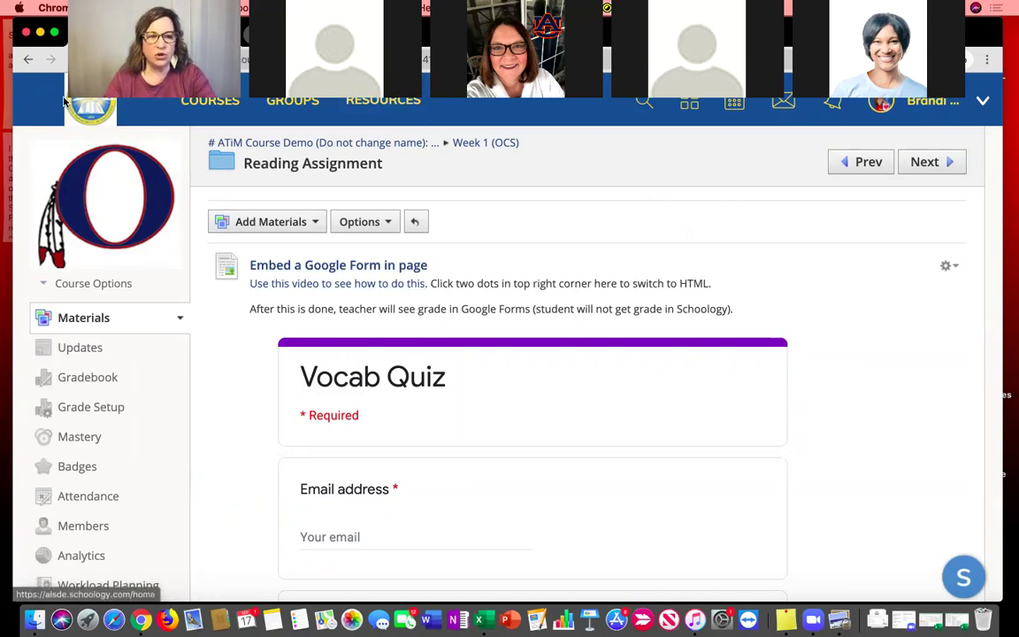
- Leave the course for the Schoology home page, load the atim.us website, and open its Schoology support site
click(383, 101)
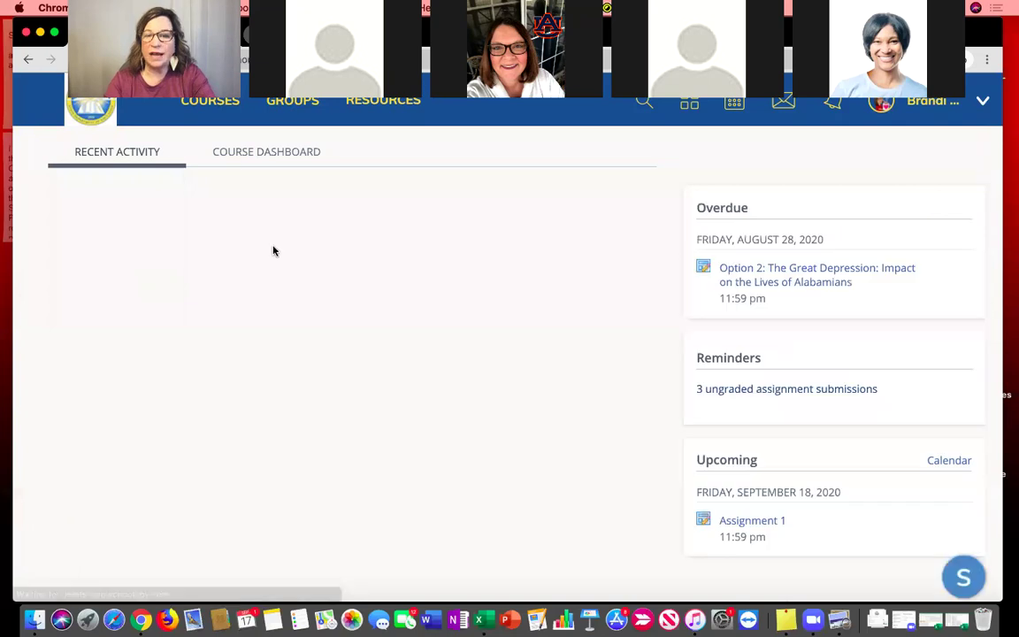
click(226, 59)
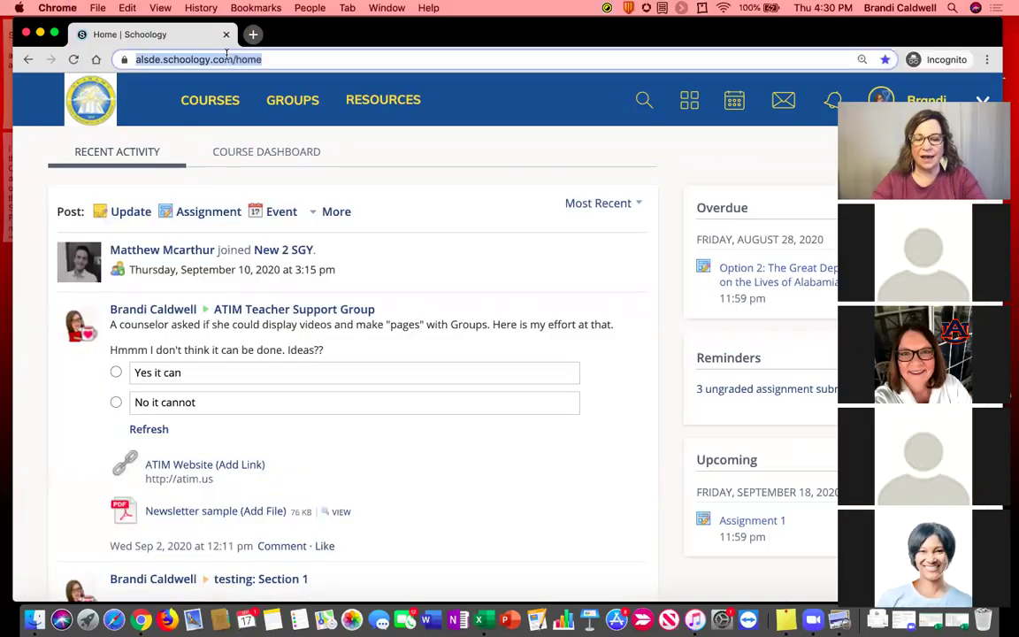
text(atim)
key(Return)
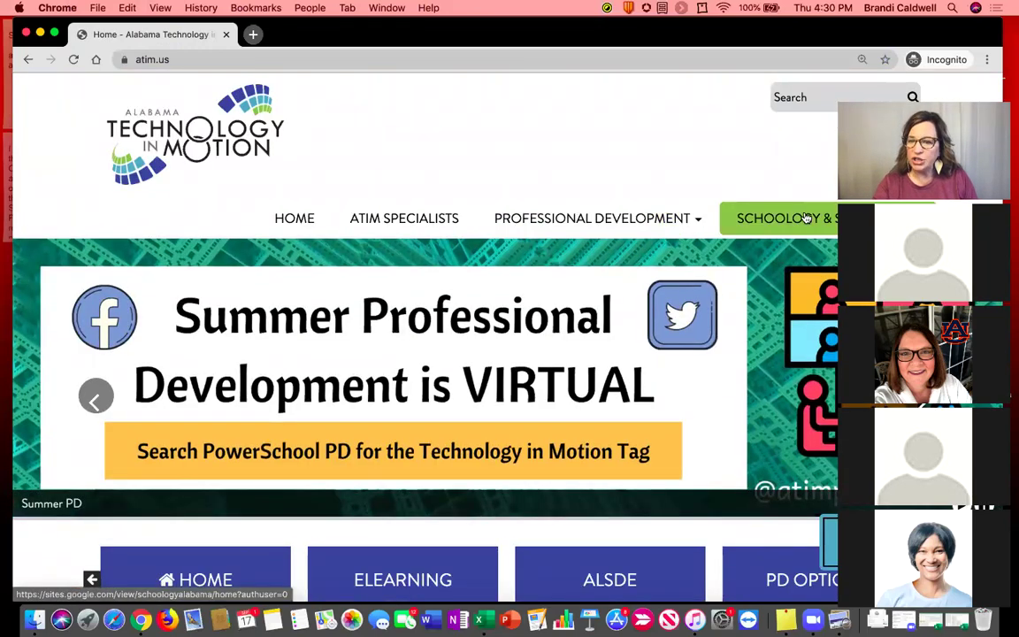
click(807, 217)
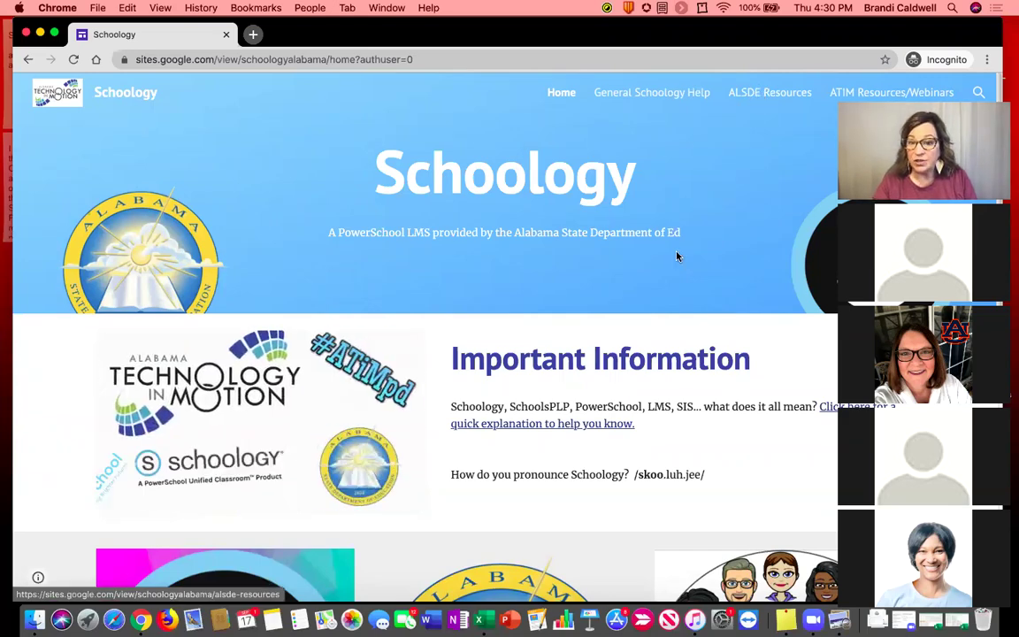
- Look over the support site's home page resource categories and open the ALSDE Resources page
scroll(671, 277, down, 3)
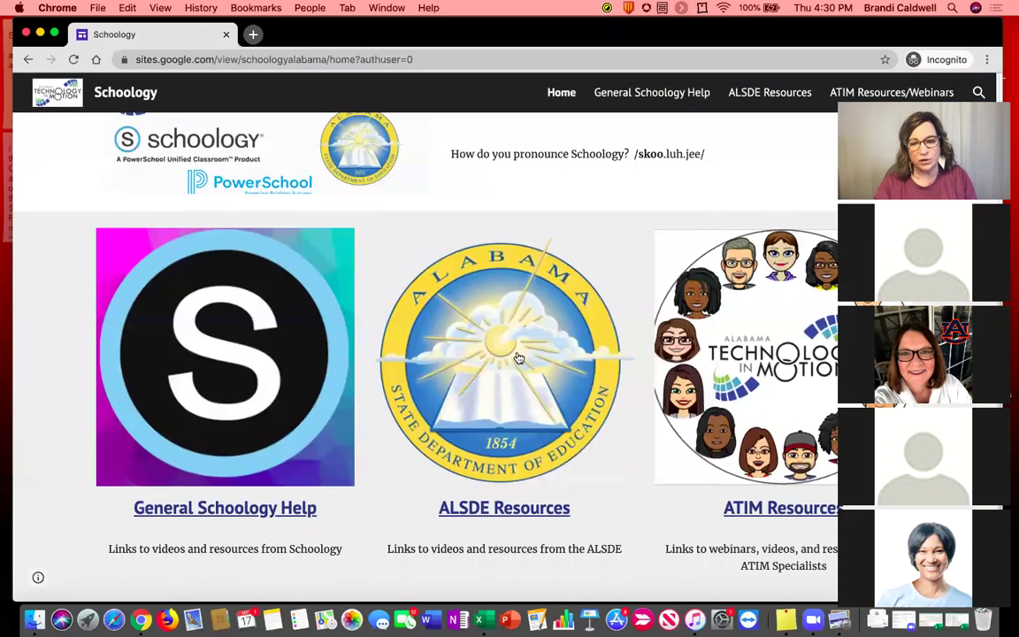
scroll(519, 356, up, 5)
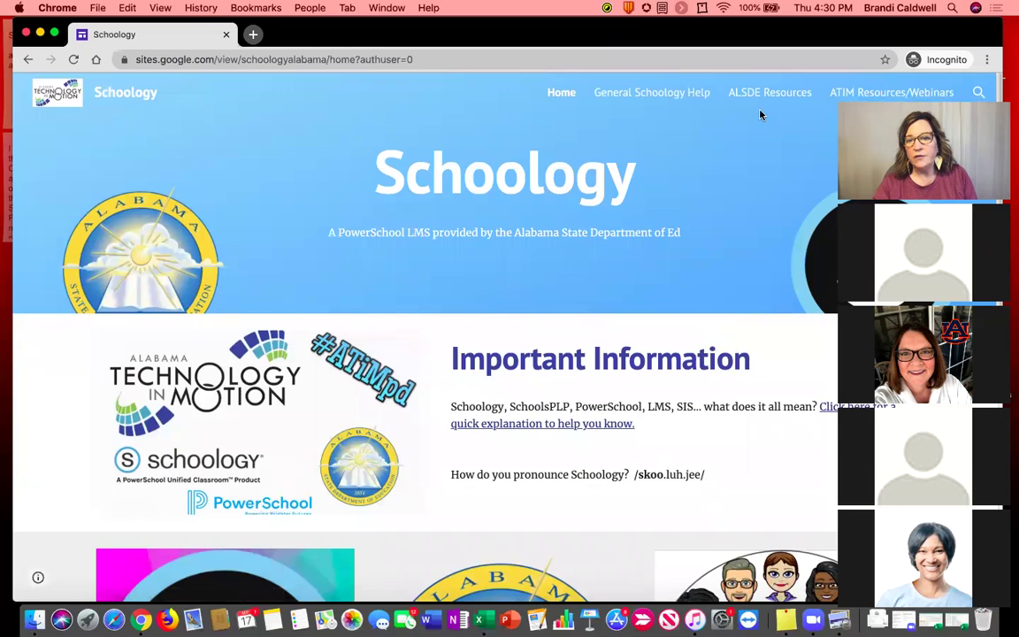
click(751, 94)
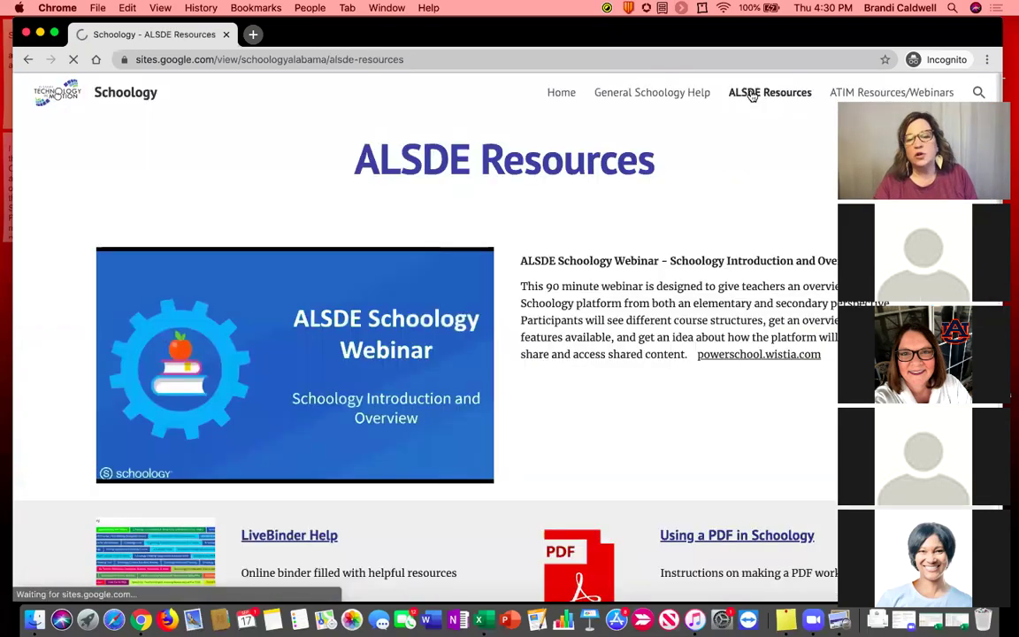
- Look over the ALSDE Resources page, from the introductory webinar and help links to the Bite-Sized Professional Learning section
scroll(736, 257, down, 3)
scroll(737, 257, down, 3)
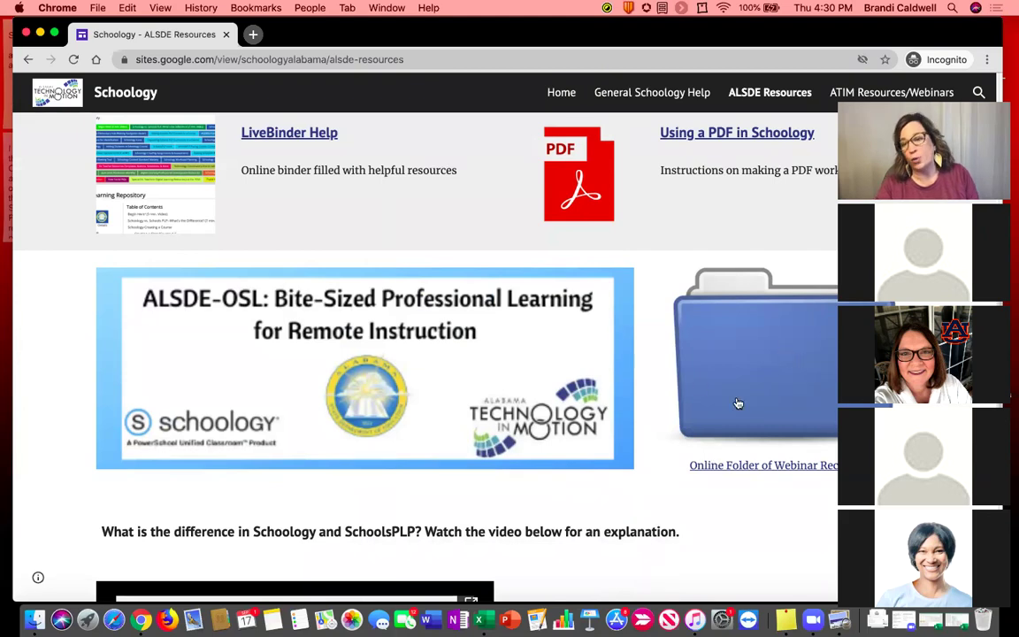
scroll(751, 346, up, 6)
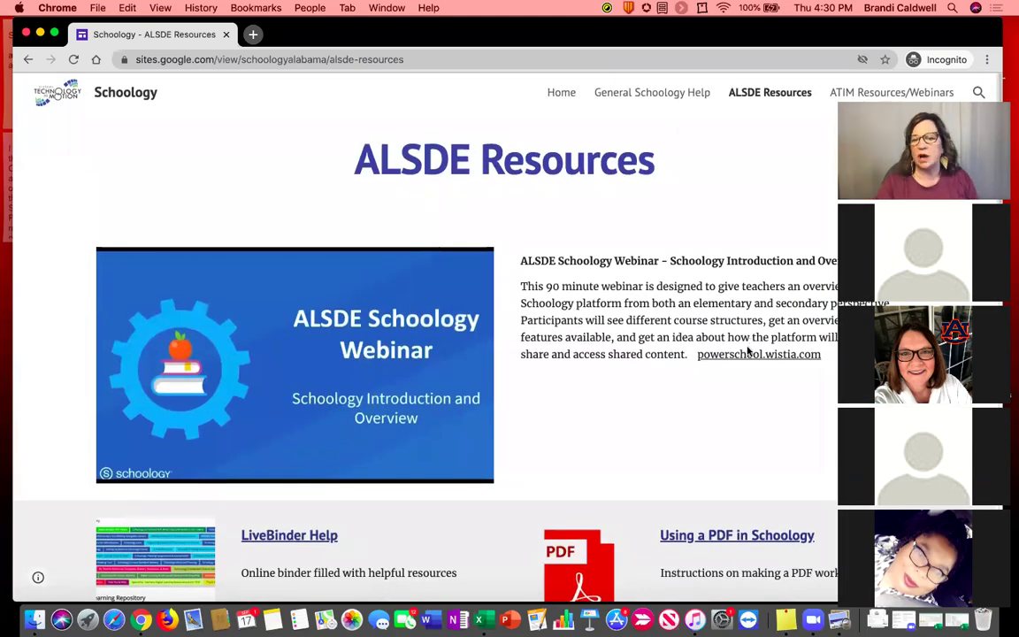
scroll(697, 387, down, 5)
scroll(696, 387, down, 2)
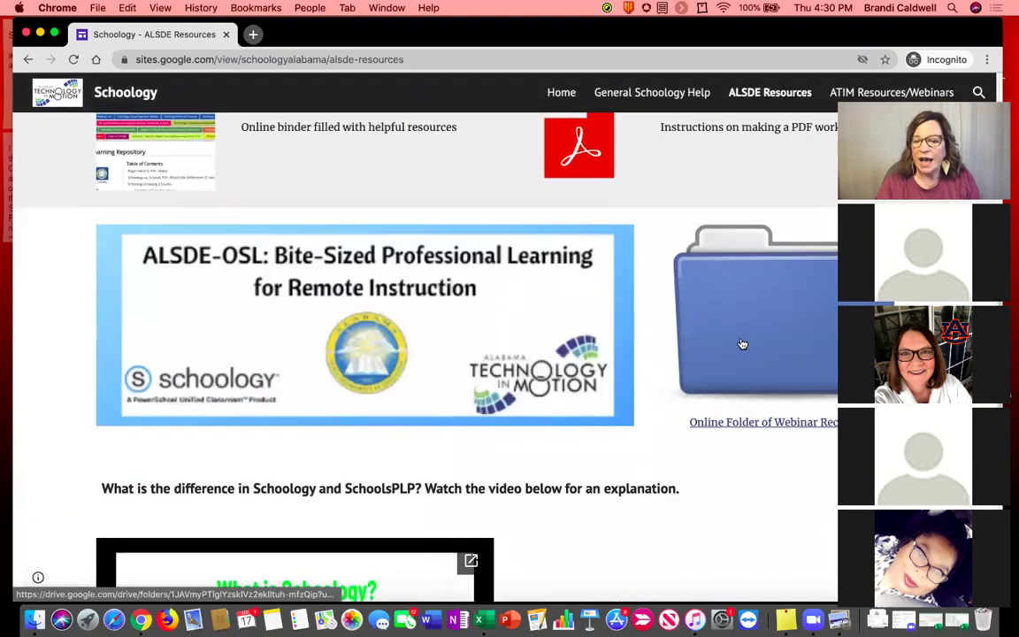
- Open the online folder of webinar recordings, examine its folders and files, and return to the ALSDE Resources page
click(726, 424)
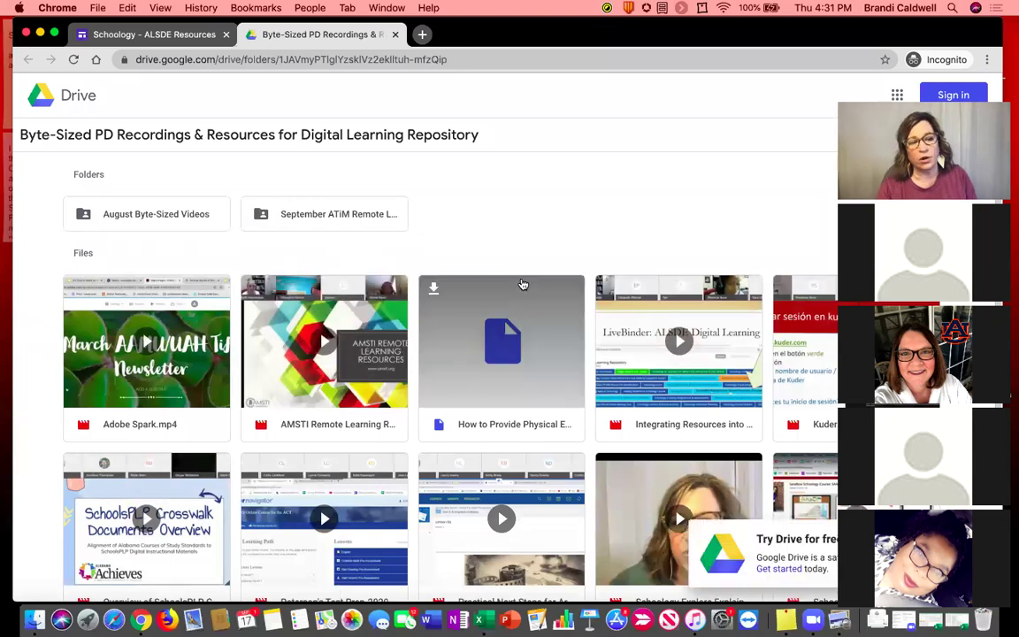
scroll(521, 282, down, 5)
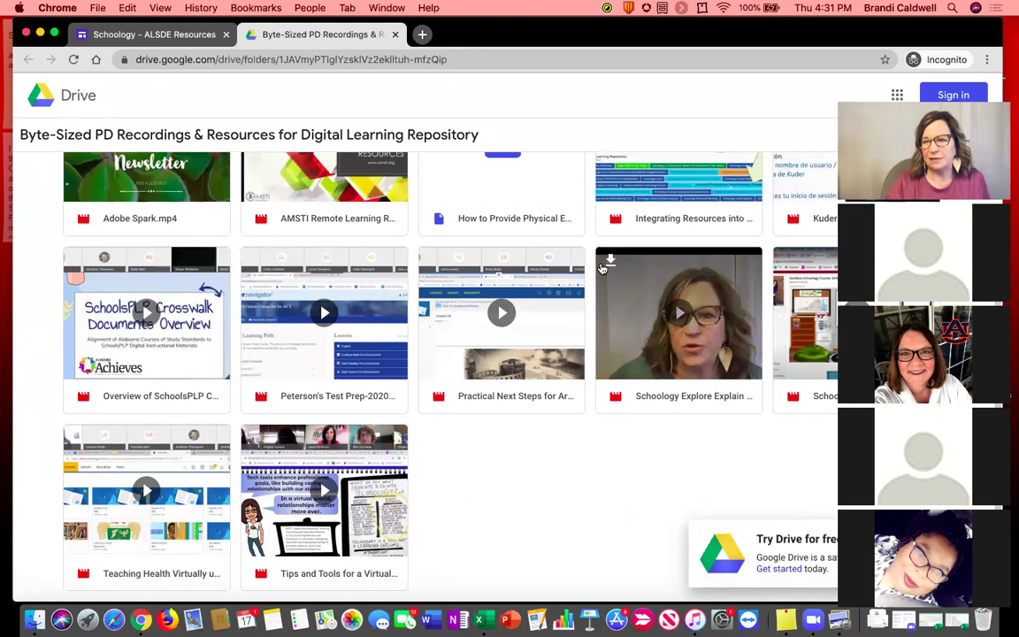
click(395, 34)
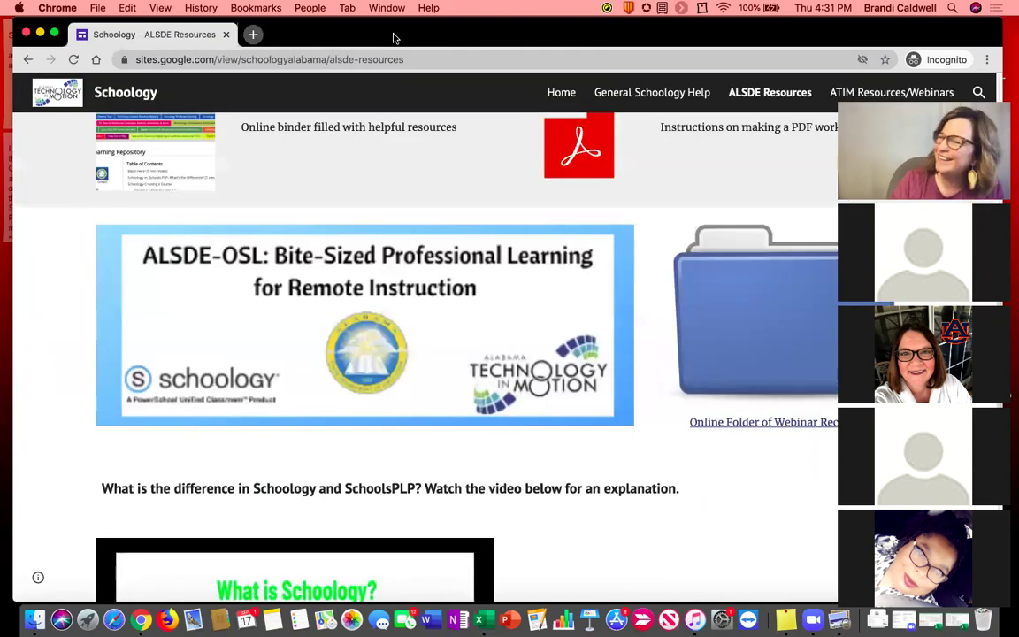